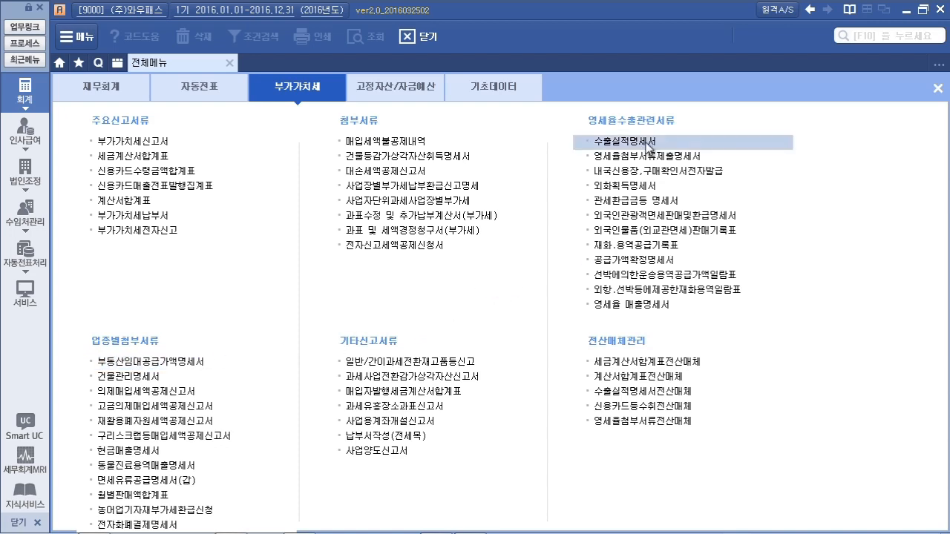
# - Open the VAT return (부가가치세신고서) and load it for April 1 to June 30, 2016 as a regular filing (1.정기신고)
pyautogui.click(160, 141)
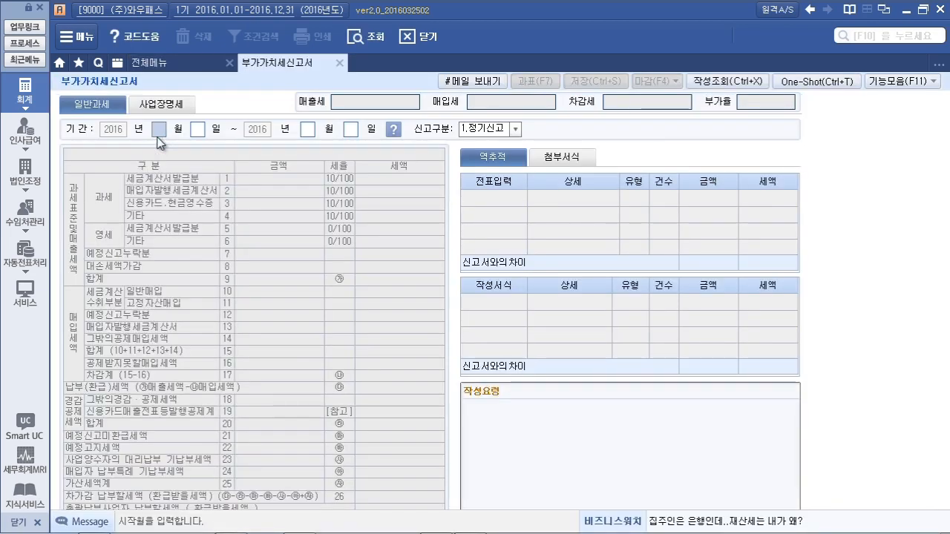
pyautogui.write('04010630')
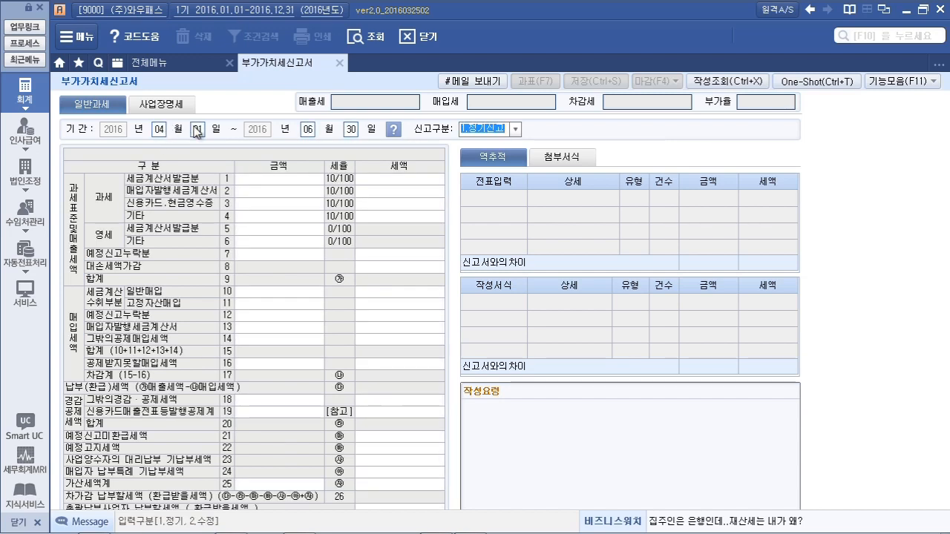
pyautogui.press('Return')
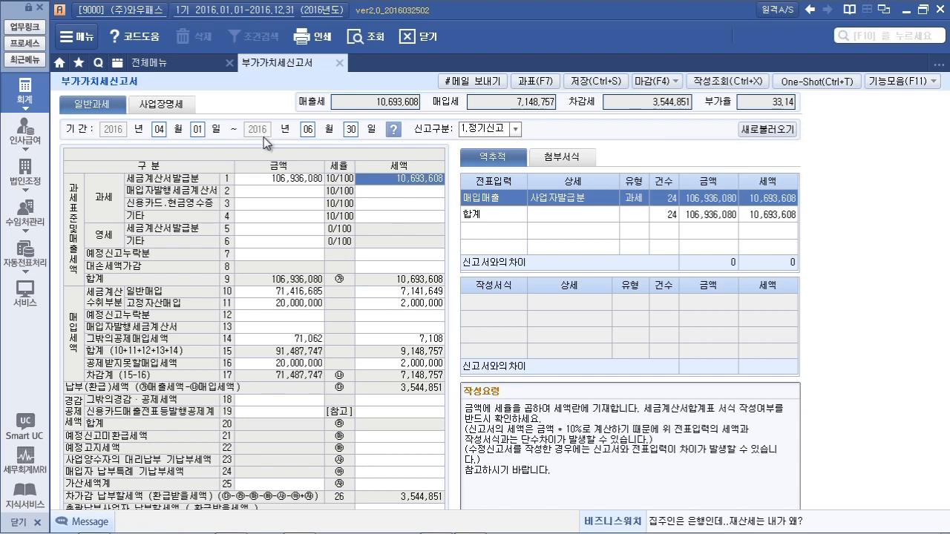
# - Inspect the source vouchers behind the return's invoiced sales, general purchases, non-deductible input tax and other deductible input tax amounts
pyautogui.click(265, 185)
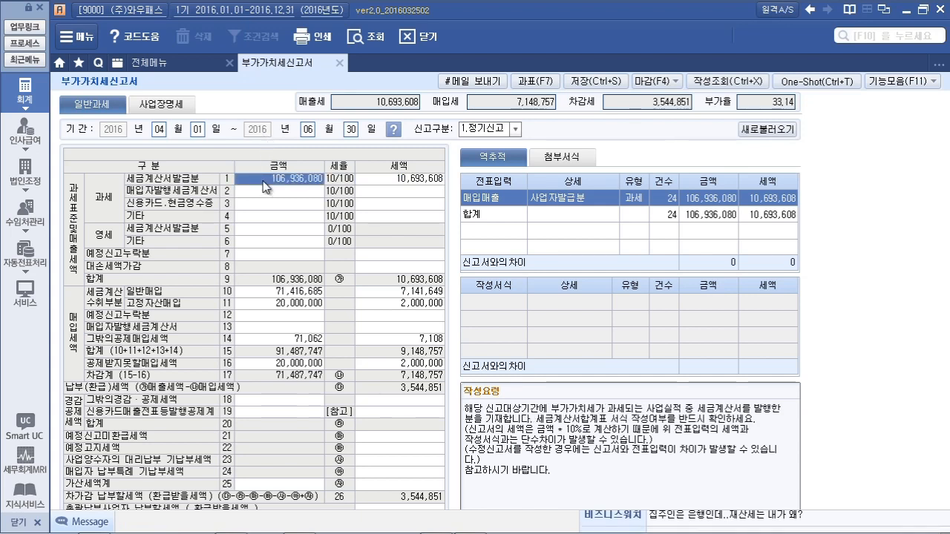
pyautogui.click(265, 293)
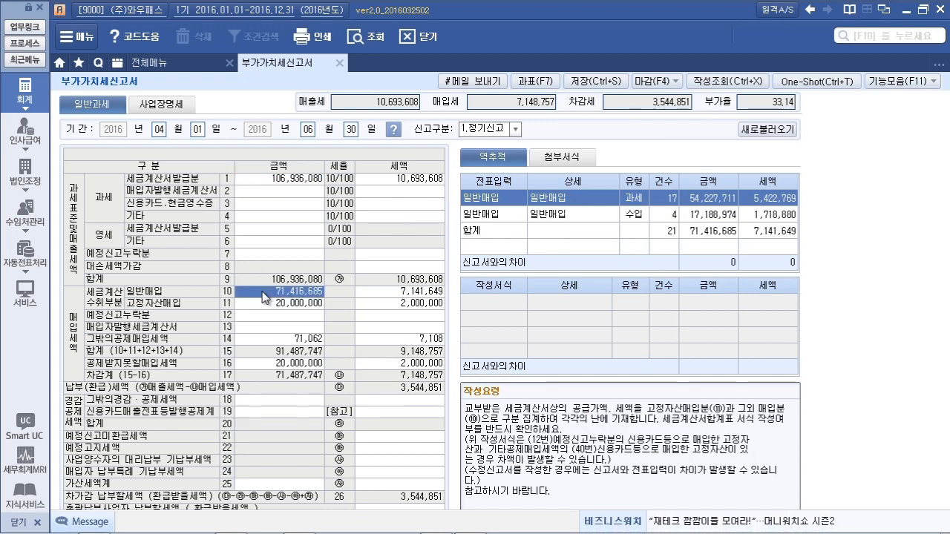
pyautogui.click(273, 364)
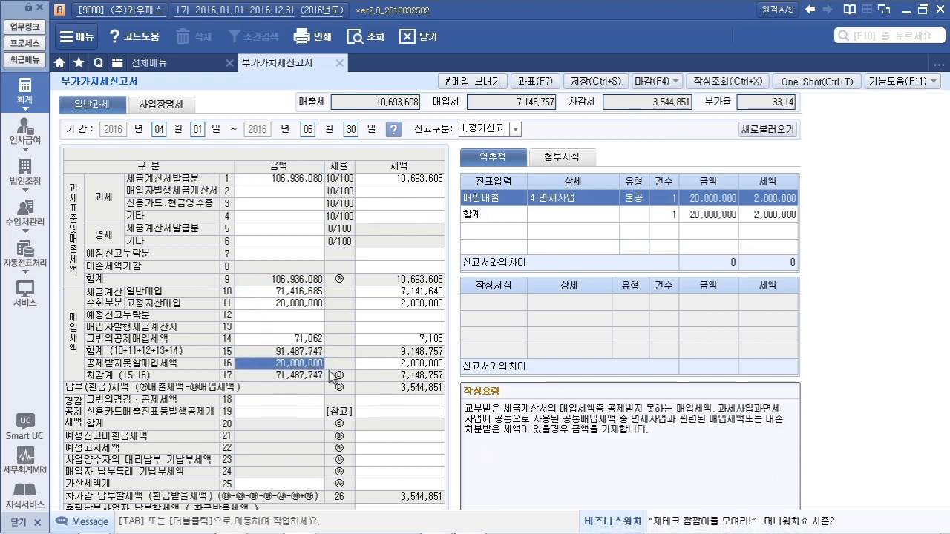
pyautogui.click(300, 340)
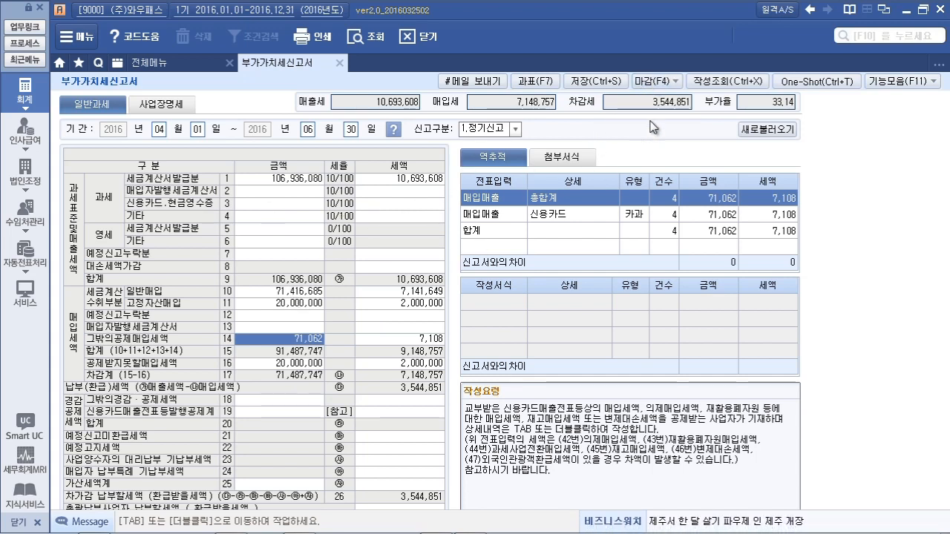
# - Try to close the April to June VAT return for electronic filing, skipping the VAT MRI check
pyautogui.click(664, 81)
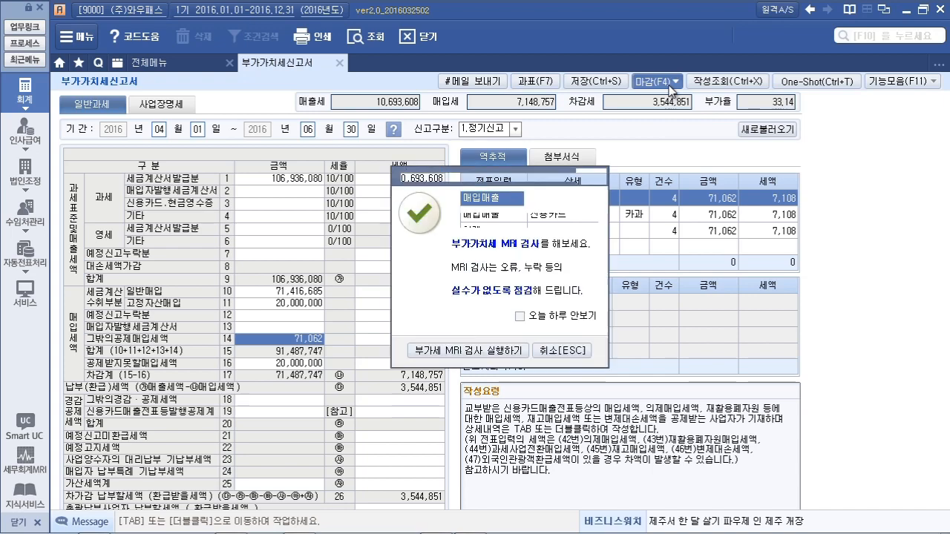
pyautogui.click(562, 351)
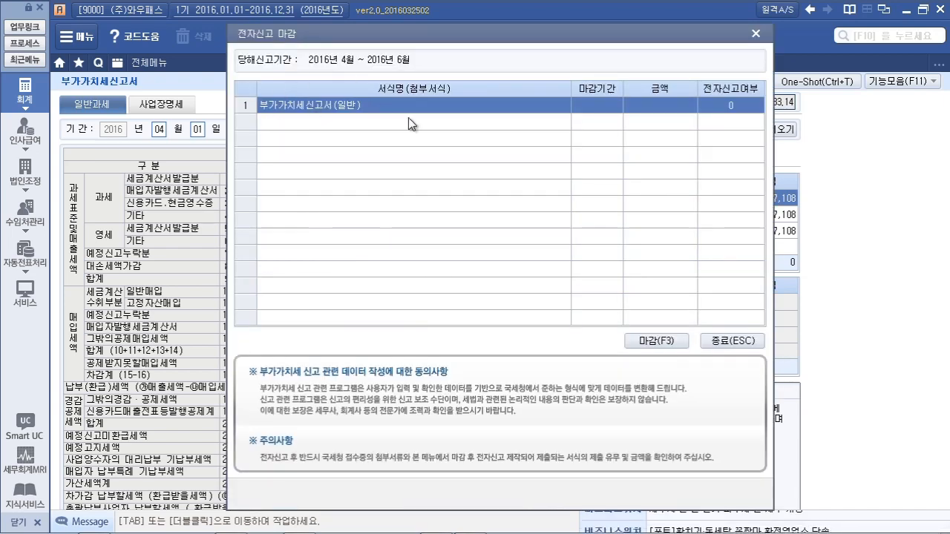
pyautogui.click(656, 341)
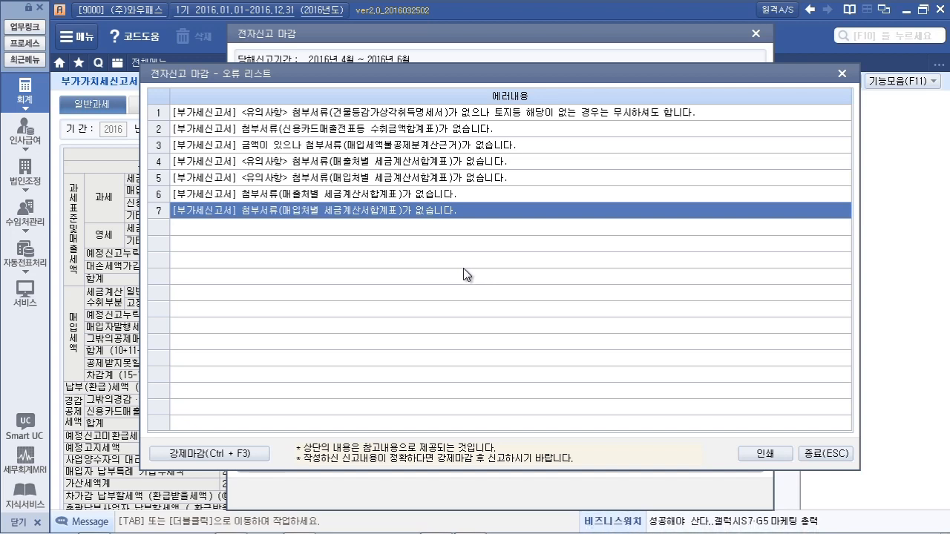
# - Review the closing error list, marking the sales and purchase tax invoice summary and non-deductible input tax entries, and exit the closing windows
pyautogui.hotkey('ctrl', 'shift', 'd')
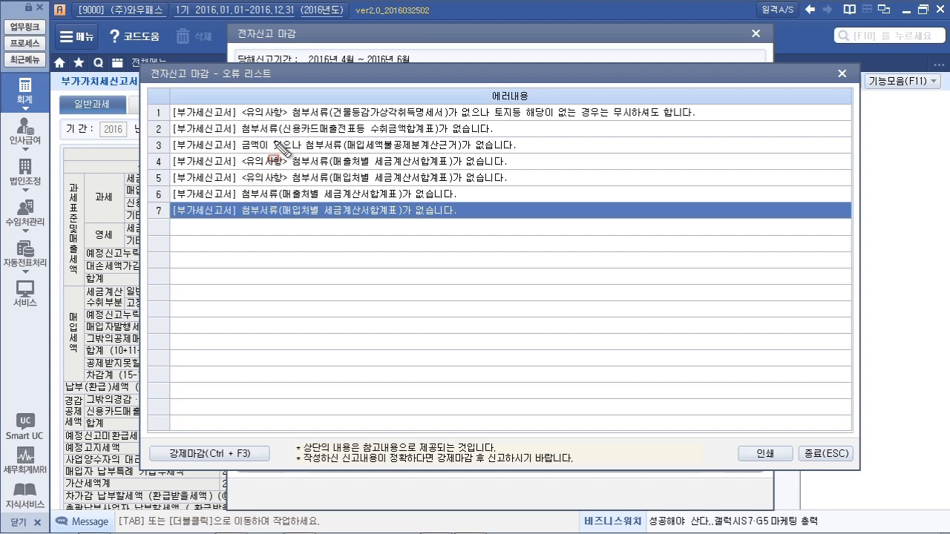
pyautogui.moveTo(288, 153)
pyautogui.mouseDown()
pyautogui.moveTo(330, 182)
pyautogui.moveTo(513, 184)
pyautogui.mouseUp()
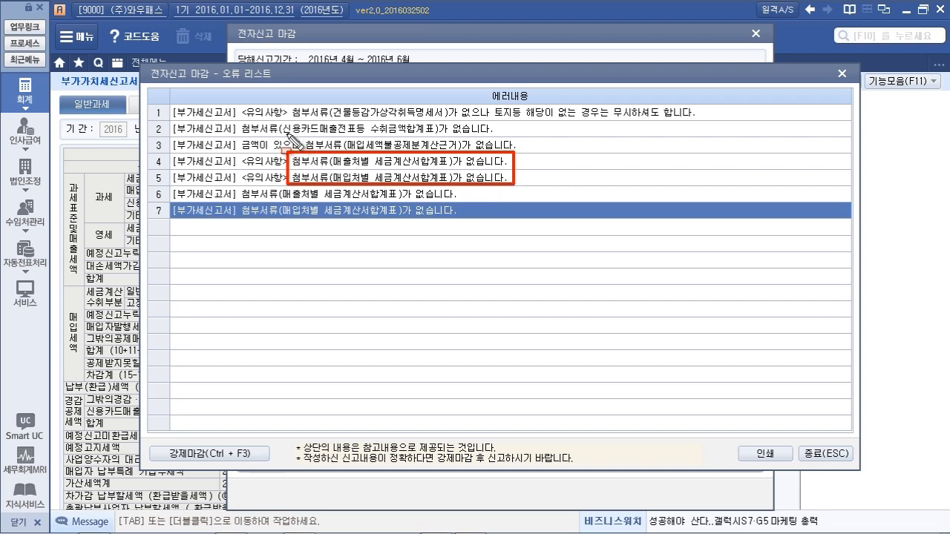
pyautogui.moveTo(343, 133)
pyautogui.mouseDown()
pyautogui.moveTo(381, 157)
pyautogui.moveTo(461, 154)
pyautogui.mouseUp()
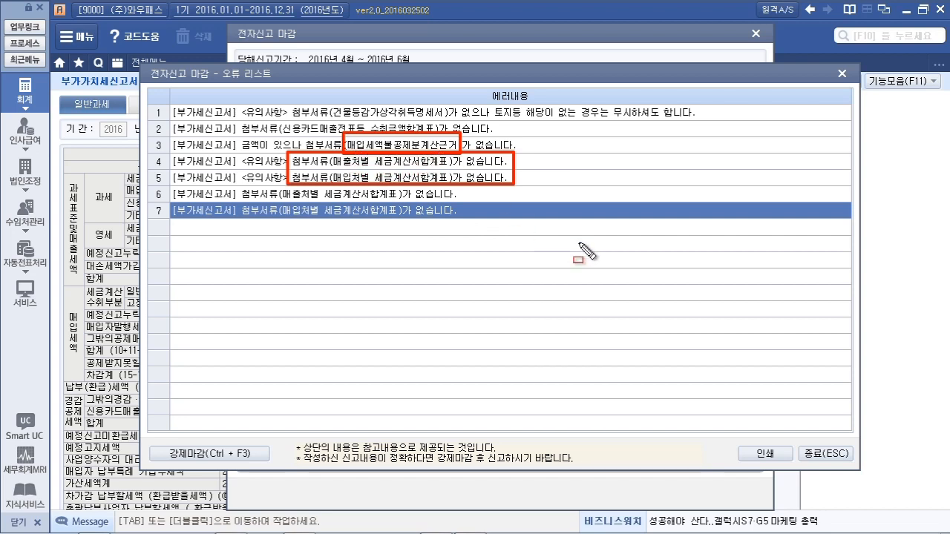
pyautogui.press('Escape')
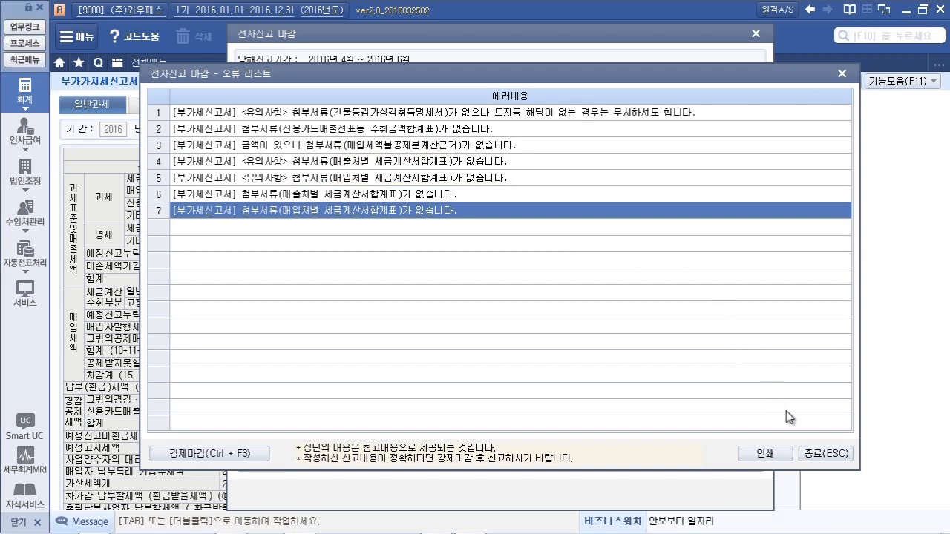
pyautogui.click(820, 456)
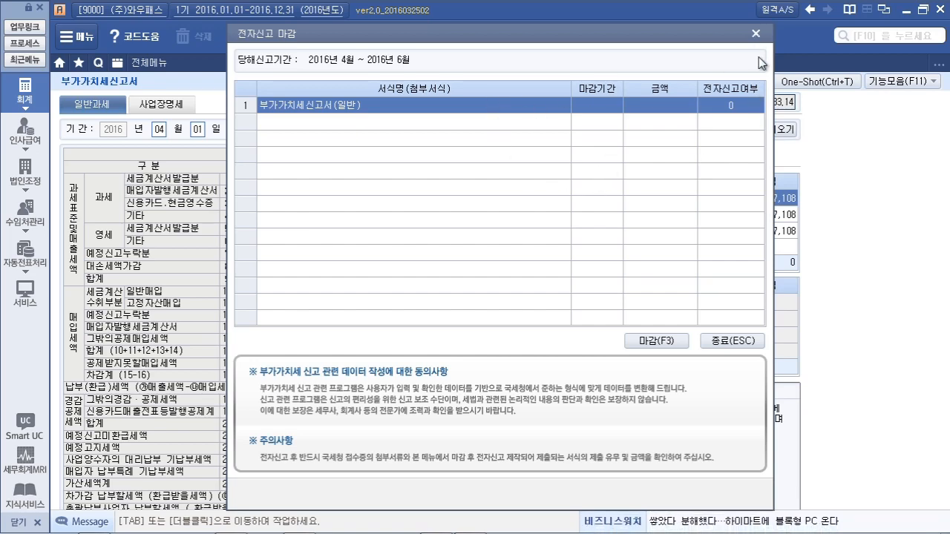
pyautogui.click(757, 34)
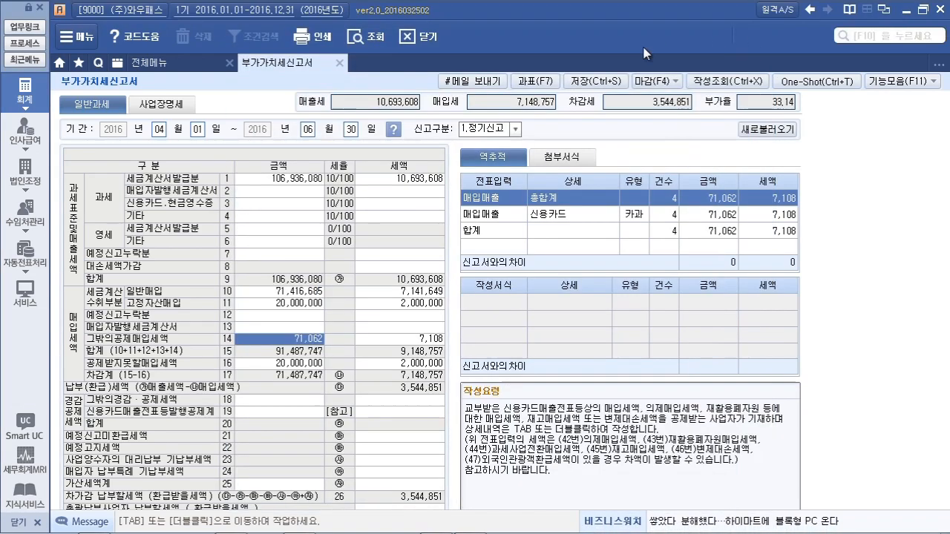
# - Recheck the return's invoiced sales and general purchases, and load and close the tax invoice summary (세금계산서합계표) for April to June 2016
pyautogui.click(296, 185)
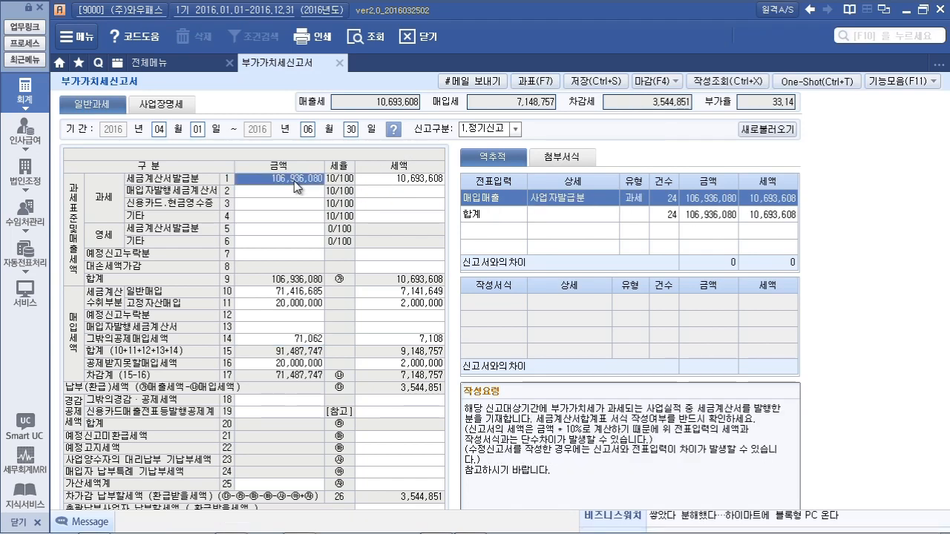
pyautogui.click(276, 297)
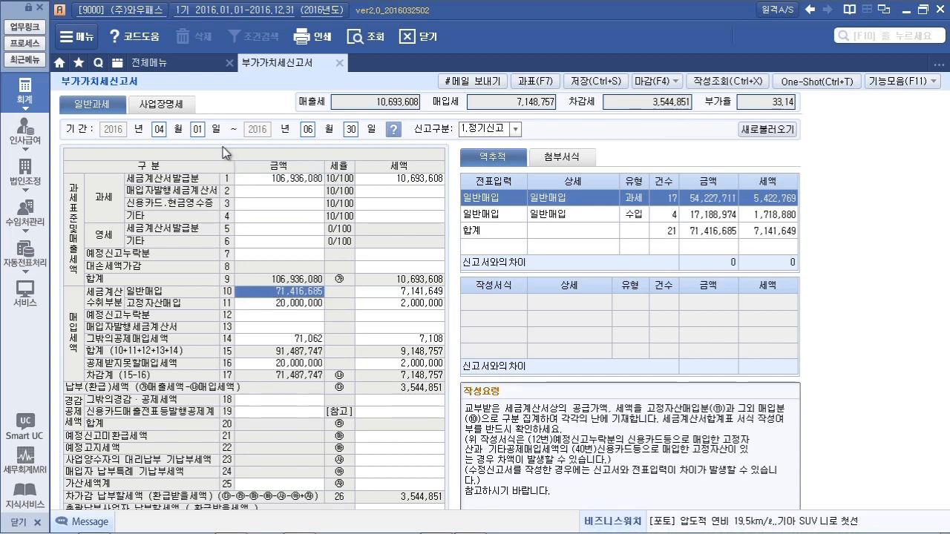
pyautogui.click(160, 63)
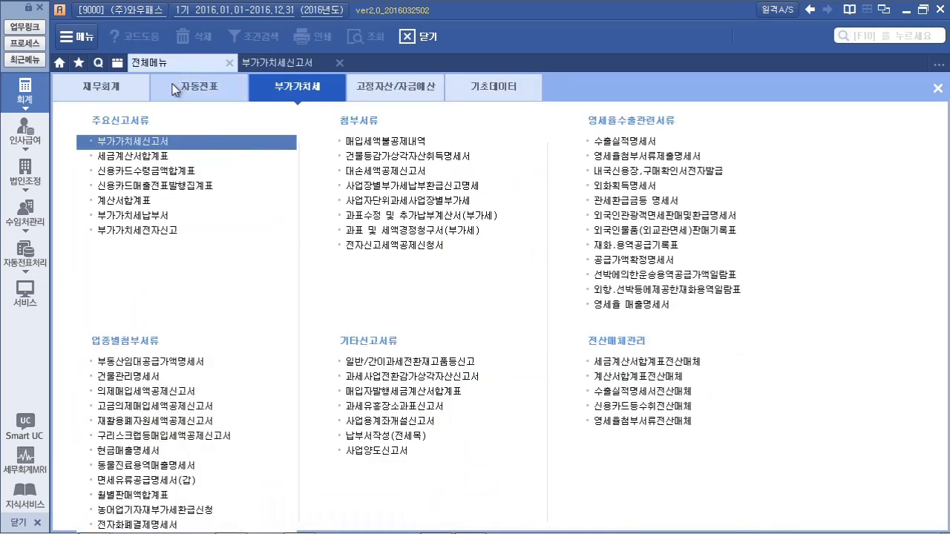
pyautogui.click(152, 159)
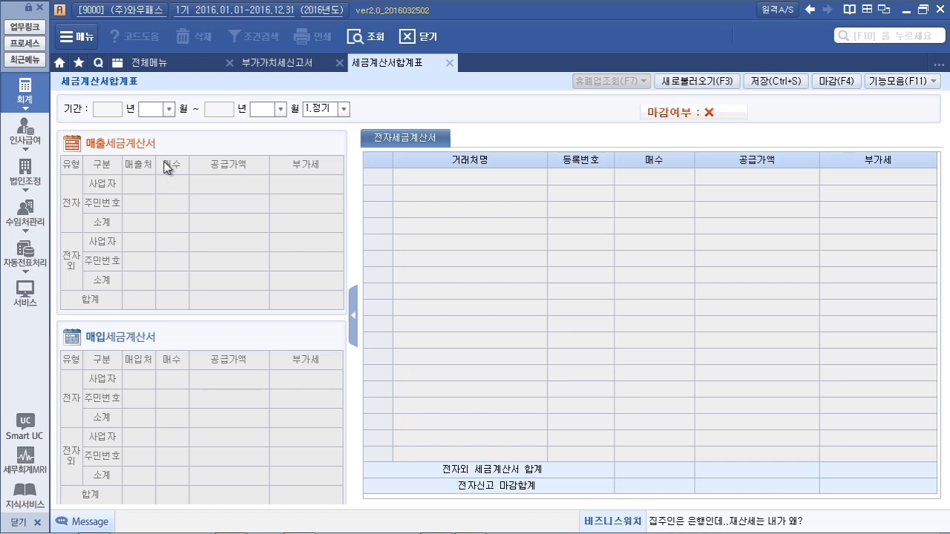
pyautogui.write('06')
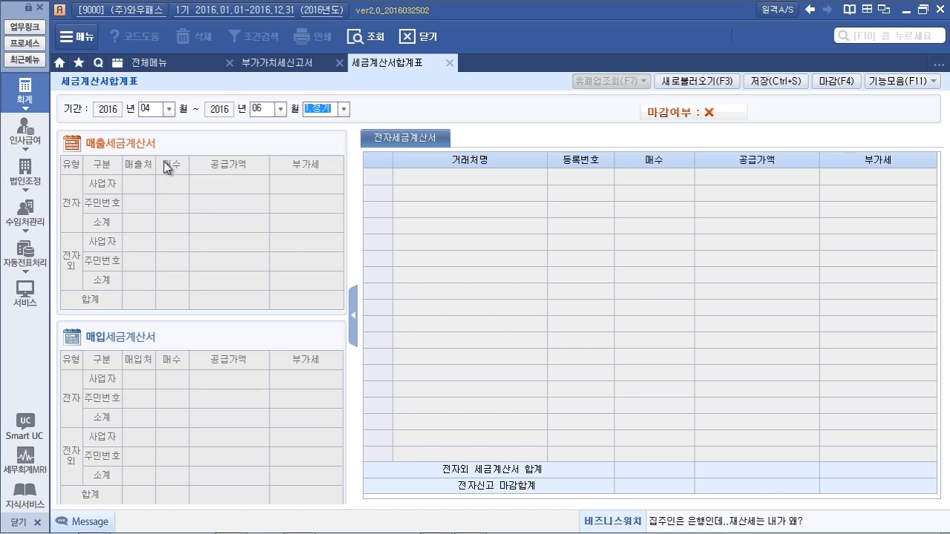
pyautogui.press('Return')
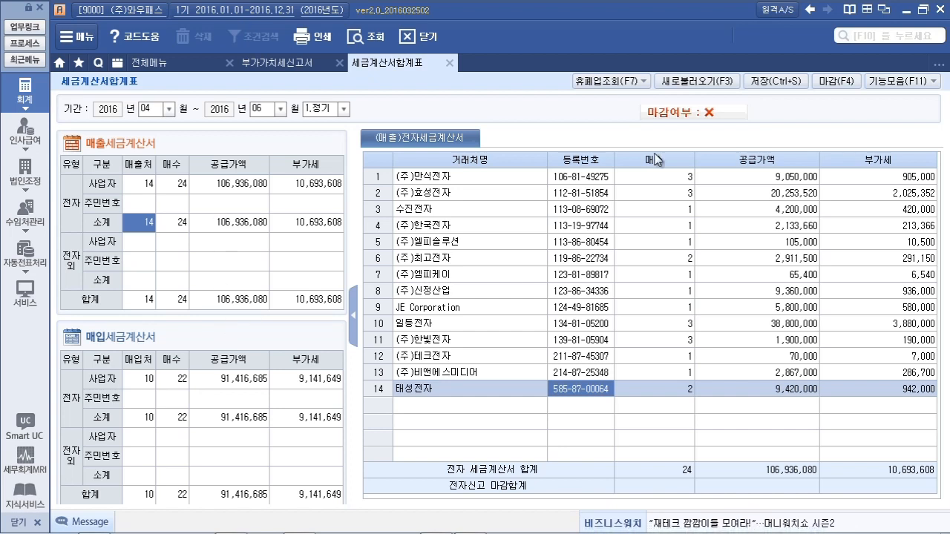
pyautogui.click(828, 85)
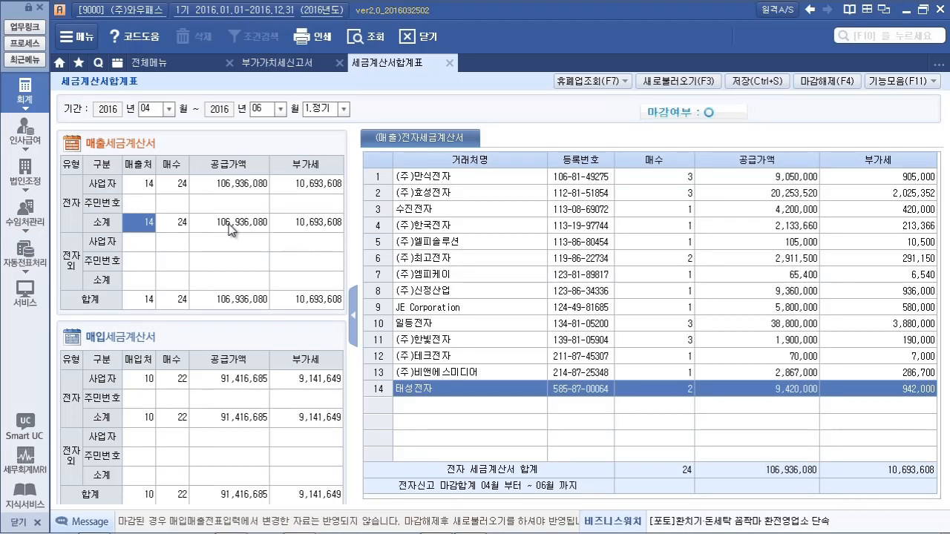
# - Open the NTS e-tax invoice verification (국세청전자세금계산서 검증 및 전표처리) and load the sales comparison for April 1 to June 30, 2016, all clients
pyautogui.click(164, 65)
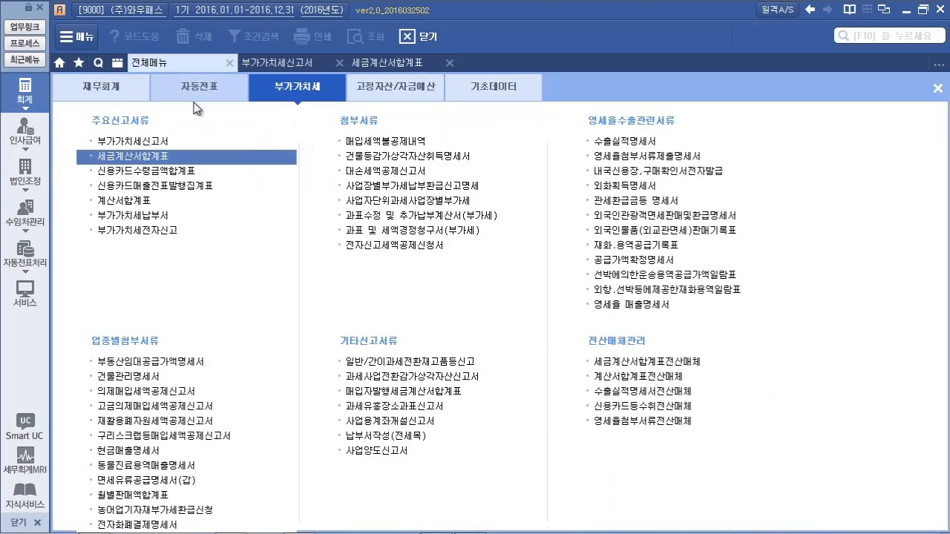
pyautogui.click(198, 87)
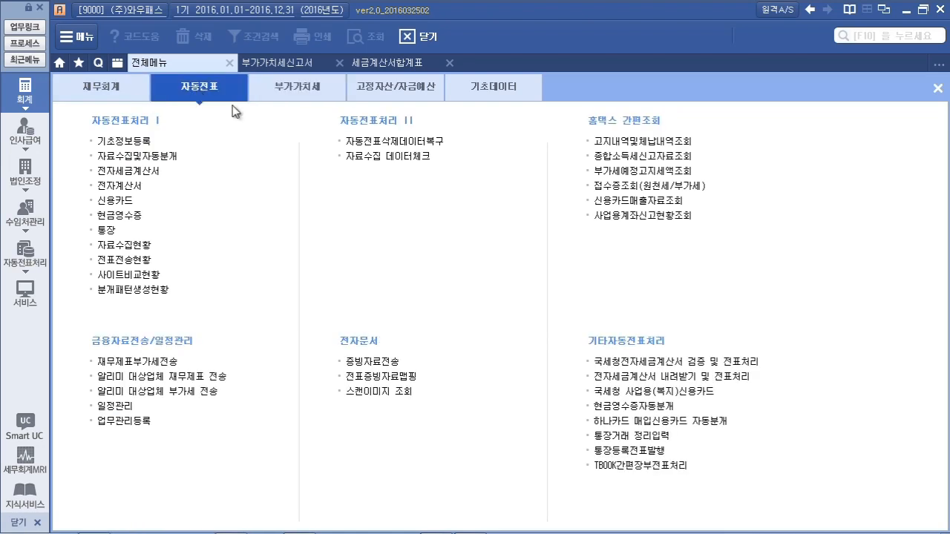
pyautogui.click(647, 367)
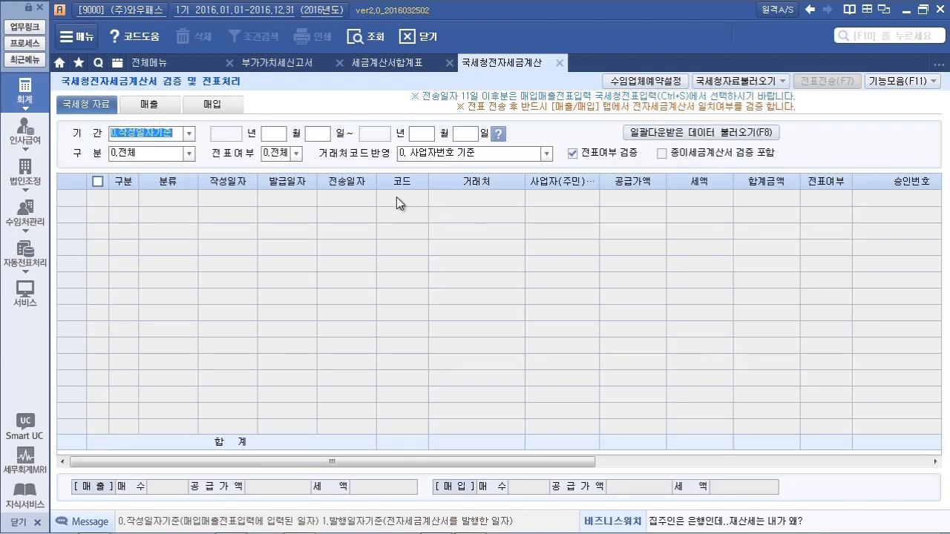
pyautogui.click(165, 106)
pyautogui.write('6')
pyautogui.press('Return')
pyautogui.press('Return')
pyautogui.press('Return')
pyautogui.press('Return')
pyautogui.press('Return')
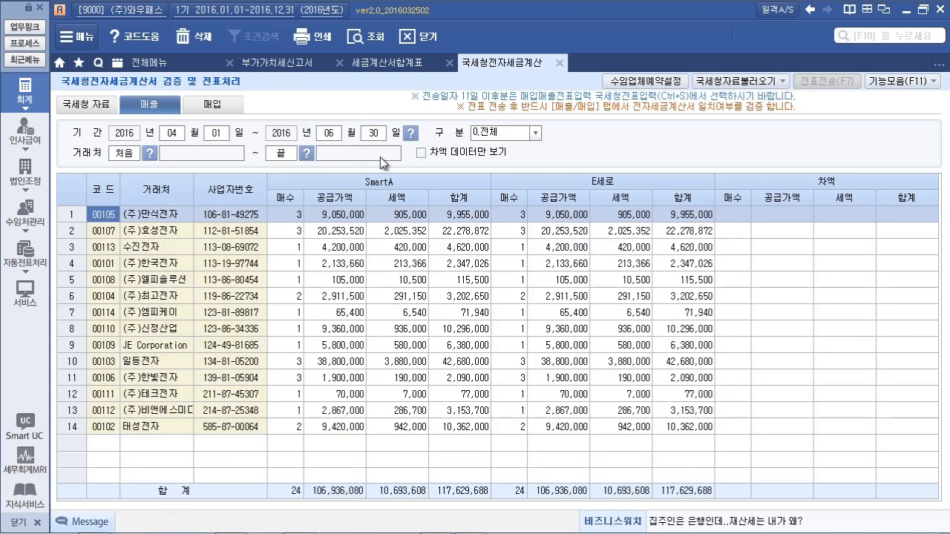
# - Compare the SmartA and E세로 sales invoice figures by client, temporarily boxing each column group
pyautogui.moveTo(265, 174)
pyautogui.mouseDown()
pyautogui.moveTo(324, 332)
pyautogui.moveTo(445, 418)
pyautogui.moveTo(489, 434)
pyautogui.mouseUp()
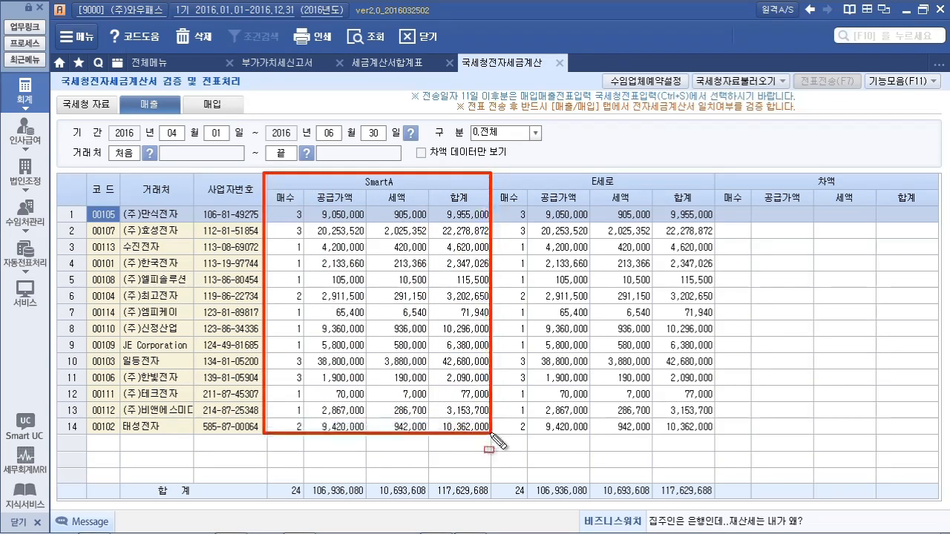
pyautogui.moveTo(493, 175)
pyautogui.mouseDown()
pyautogui.moveTo(568, 416)
pyautogui.moveTo(681, 444)
pyautogui.moveTo(718, 428)
pyautogui.mouseUp()
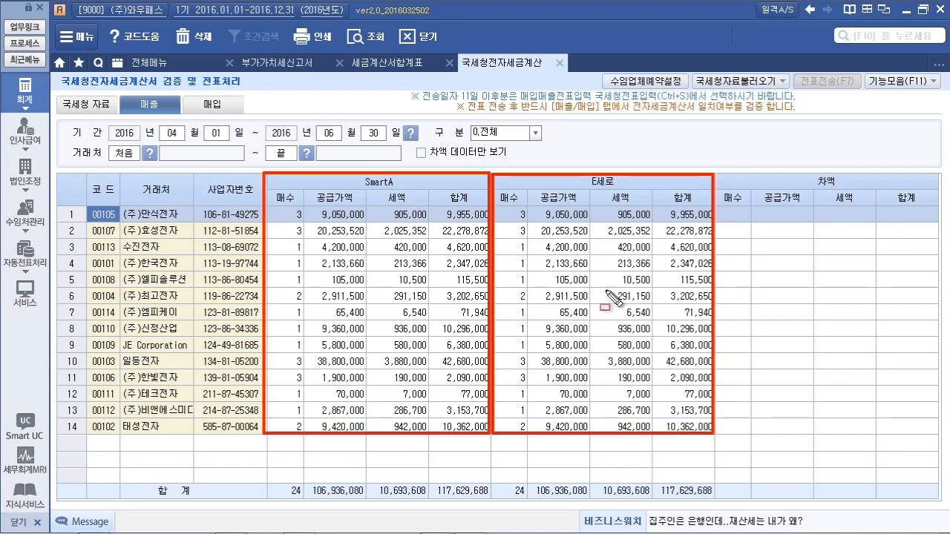
pyautogui.press('Escape')
# - Load the purchase invoice comparison (매입) between SmartA and E세로 for April 1 to June 30, 2016, covering all clients
pyautogui.click(222, 105)
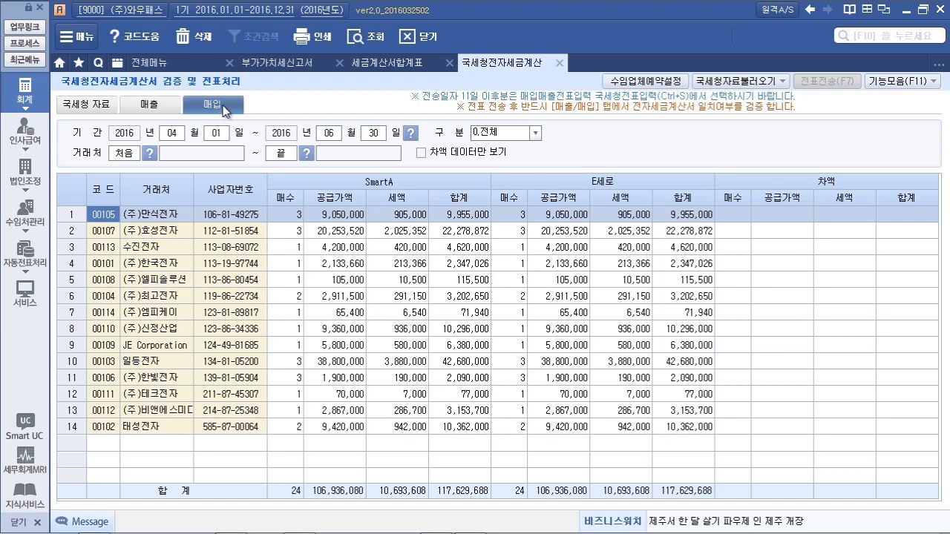
pyautogui.write('04010630')
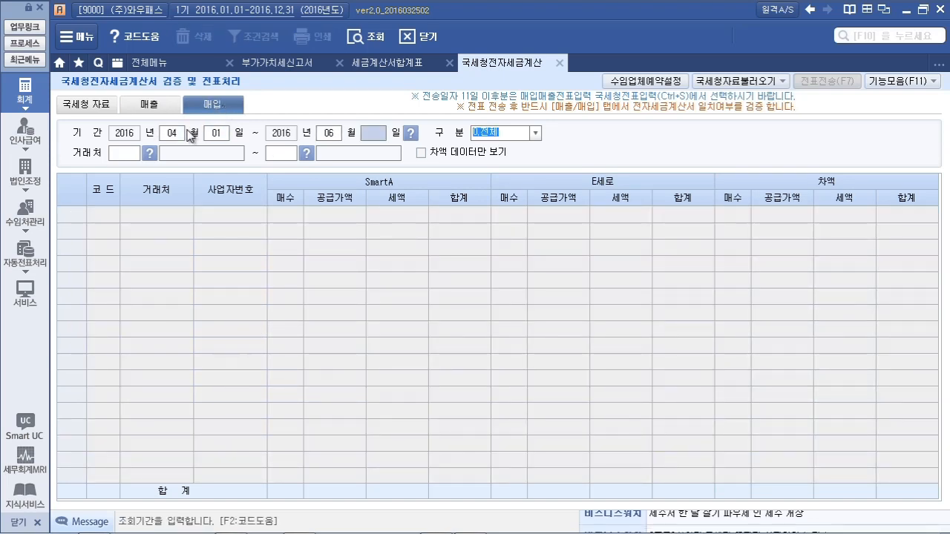
pyautogui.press('Return')
pyautogui.press('Return')
pyautogui.press('Return')
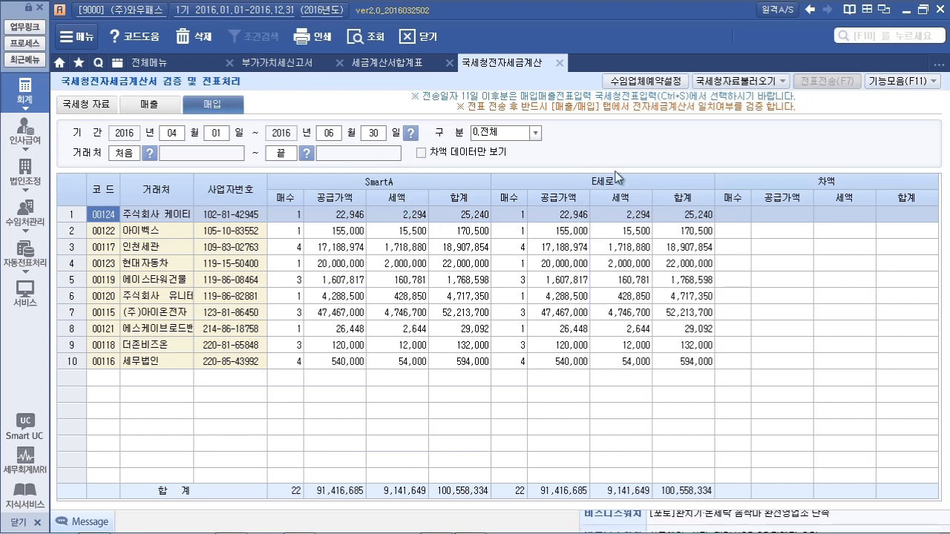
# - Close the e-tax invoice verification and tax invoice summary screens, and start the return's e-filing closing (마감) without the MRI check
pyautogui.click(560, 63)
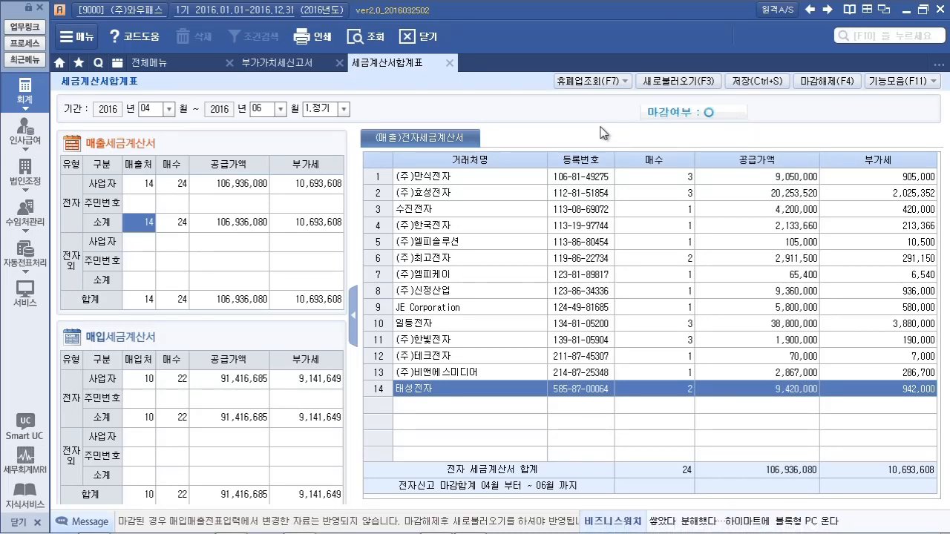
pyautogui.click(448, 64)
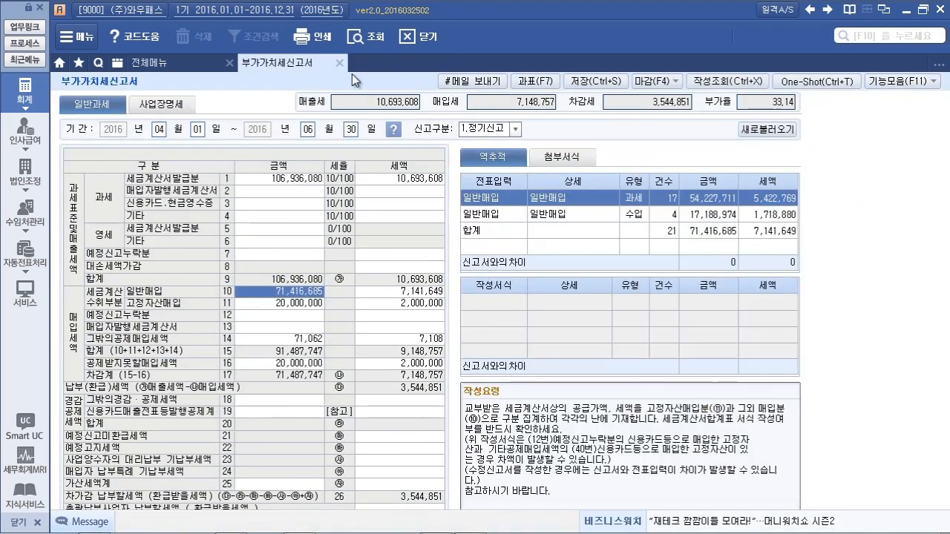
pyautogui.click(651, 81)
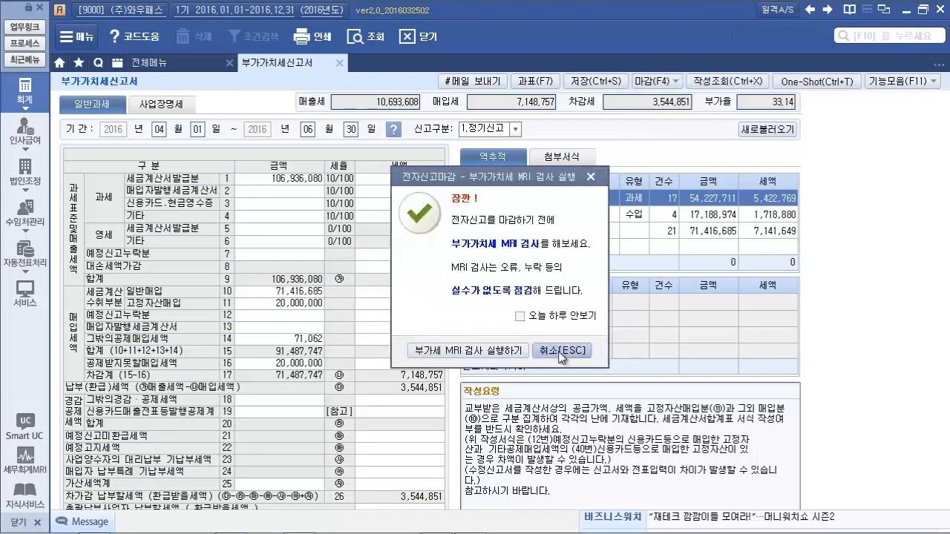
pyautogui.click(535, 322)
pyautogui.click(562, 350)
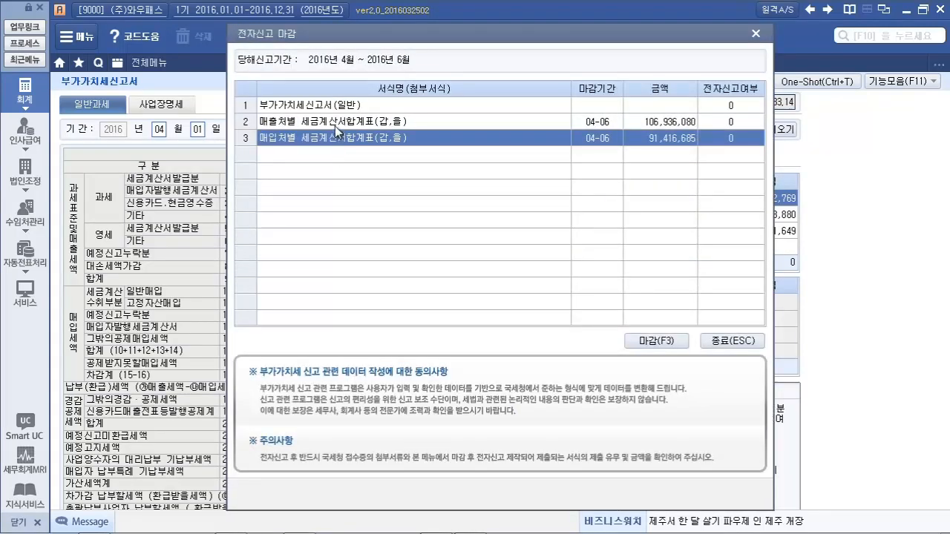
# - Review the attached forms and the closing error list for April to June 2016, leaving without closing the return
pyautogui.click(335, 123)
pyautogui.click(338, 137)
pyautogui.click(346, 127)
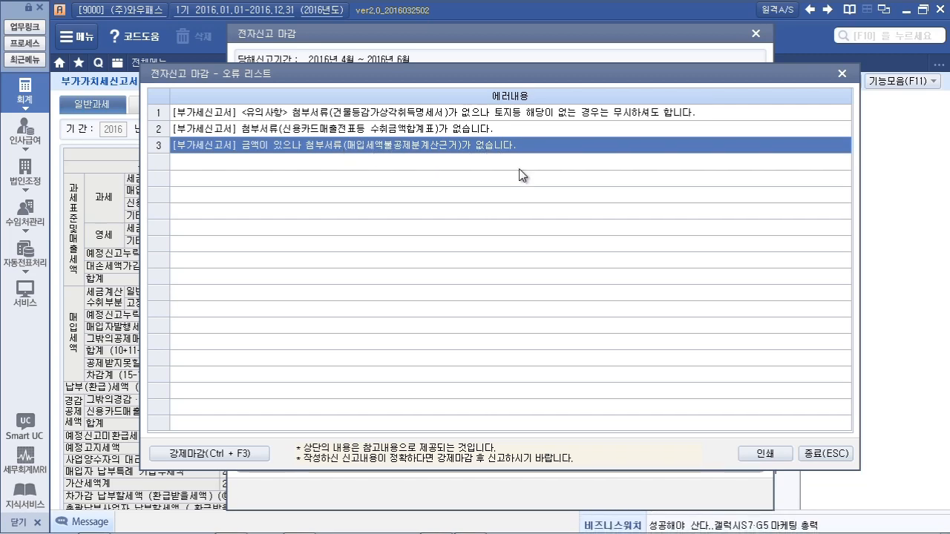
pyautogui.click(824, 453)
pyautogui.click(756, 34)
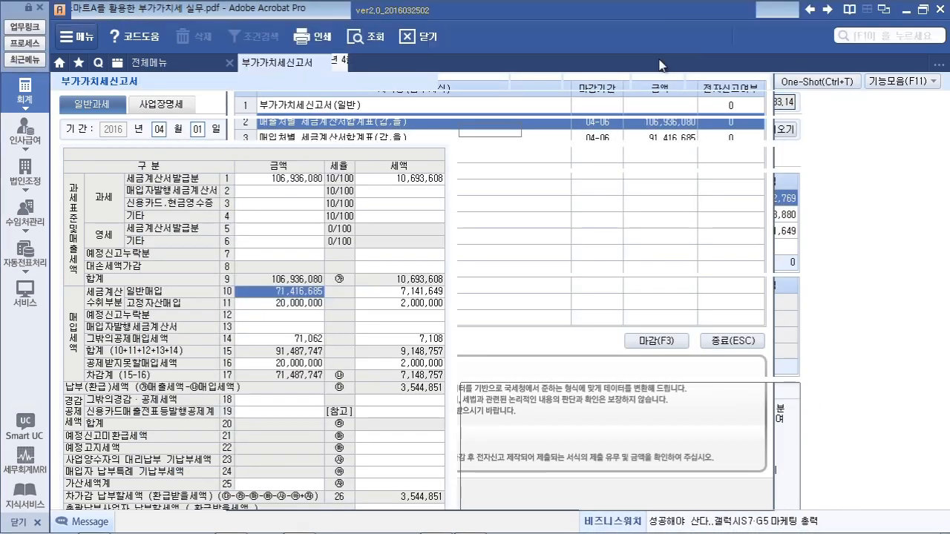
# - Trace the return's non-deductible purchase tax (line 16) to its slip, and load the purchase/sales slip entry (매입매출전표입력) for April 2
pyautogui.click(291, 364)
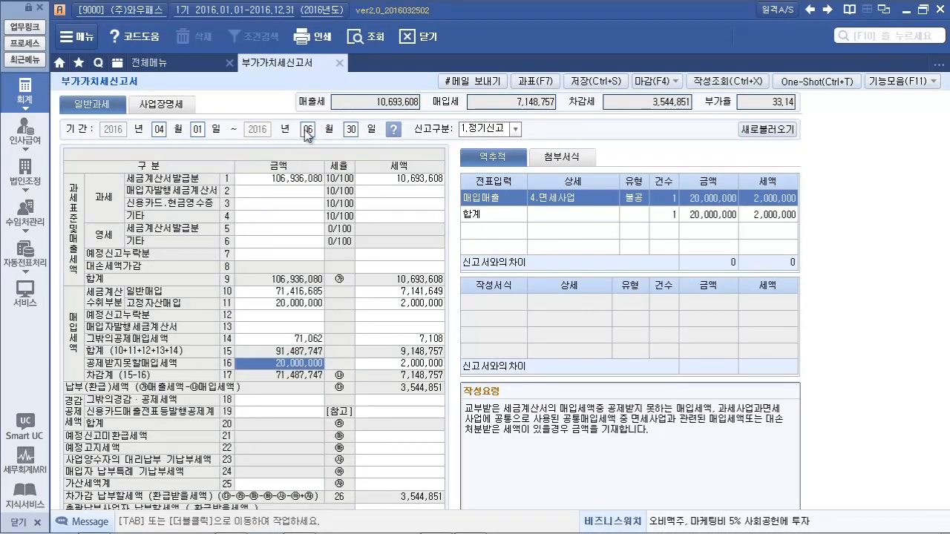
pyautogui.doubleClick(548, 201)
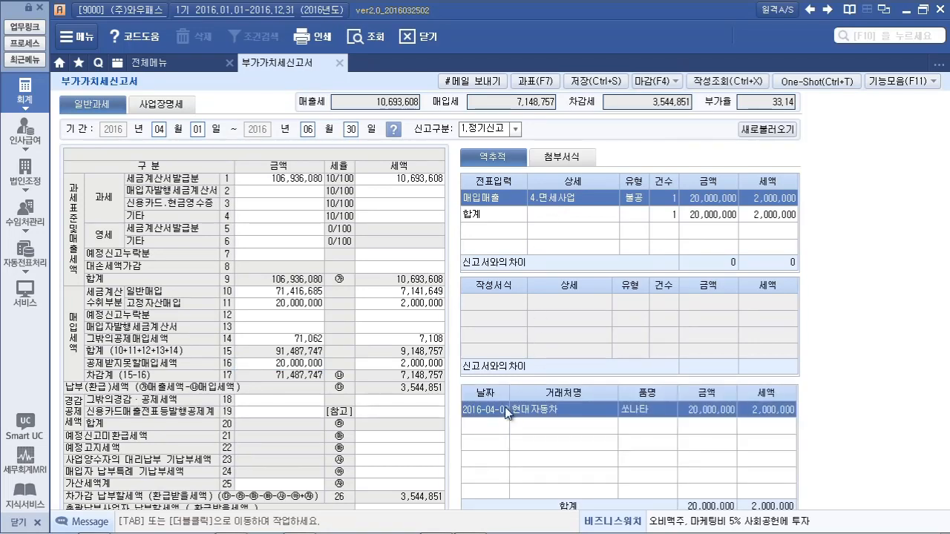
pyautogui.click(192, 65)
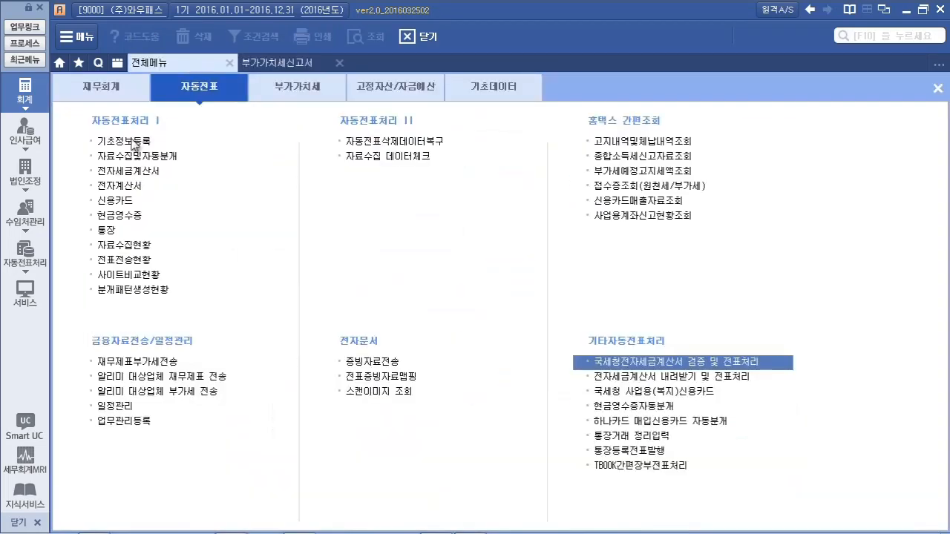
pyautogui.click(118, 90)
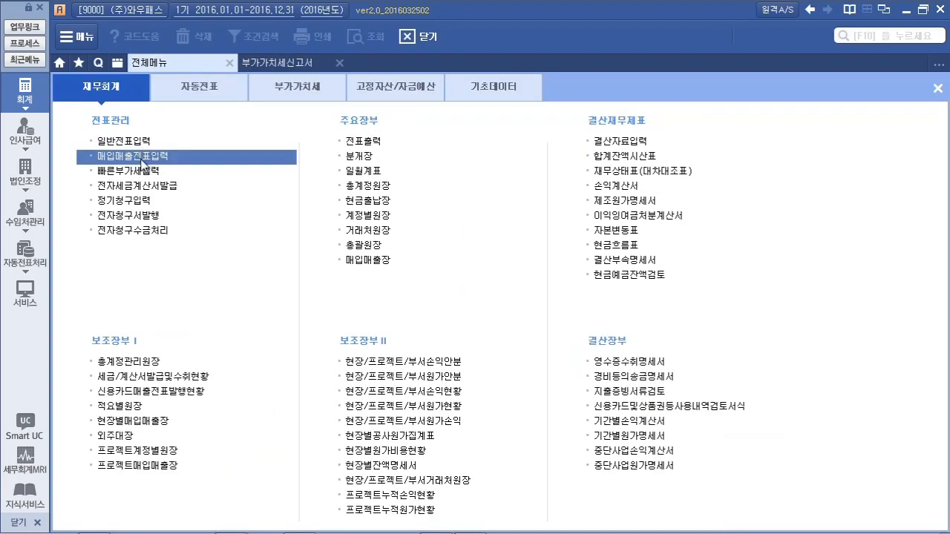
pyautogui.click(143, 158)
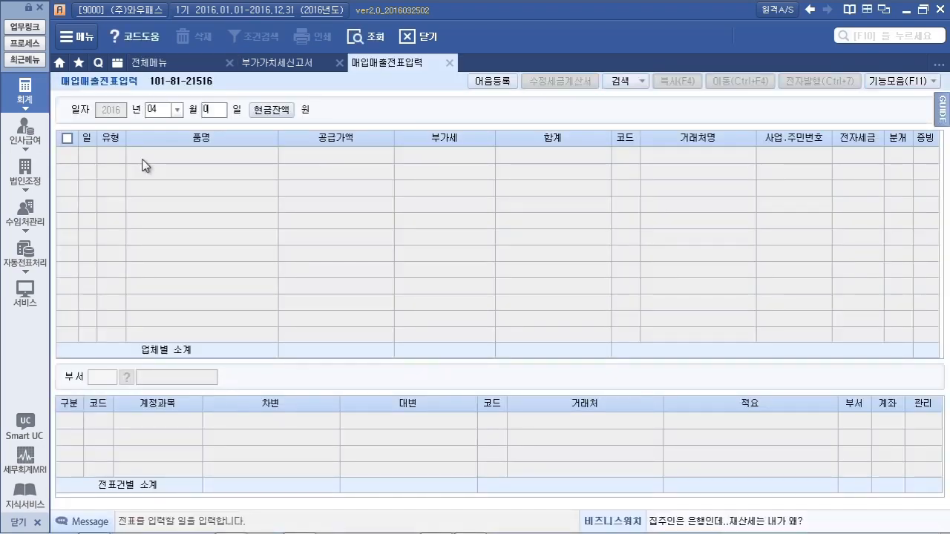
pyautogui.write('2')
pyautogui.press('Return')
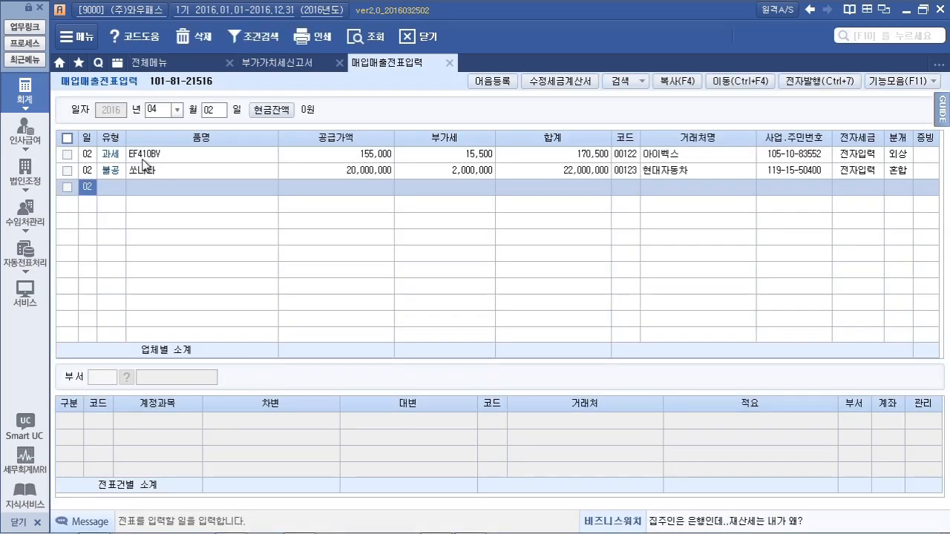
# - Set the non-deduction reason of the 쏘나타 purchase slip to 3. 비영업용 소형승용차 구입 및 유지
pyautogui.click(117, 175)
pyautogui.click(183, 210)
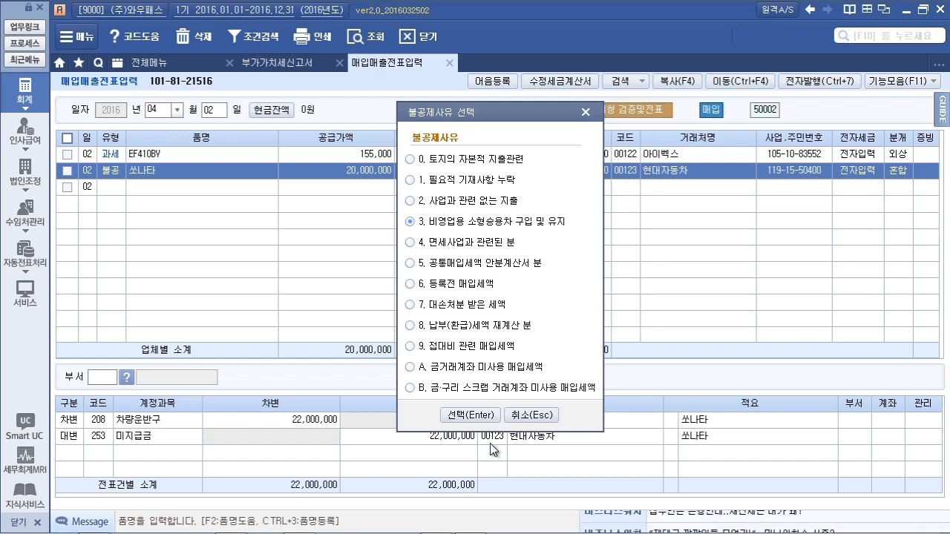
pyautogui.click(463, 414)
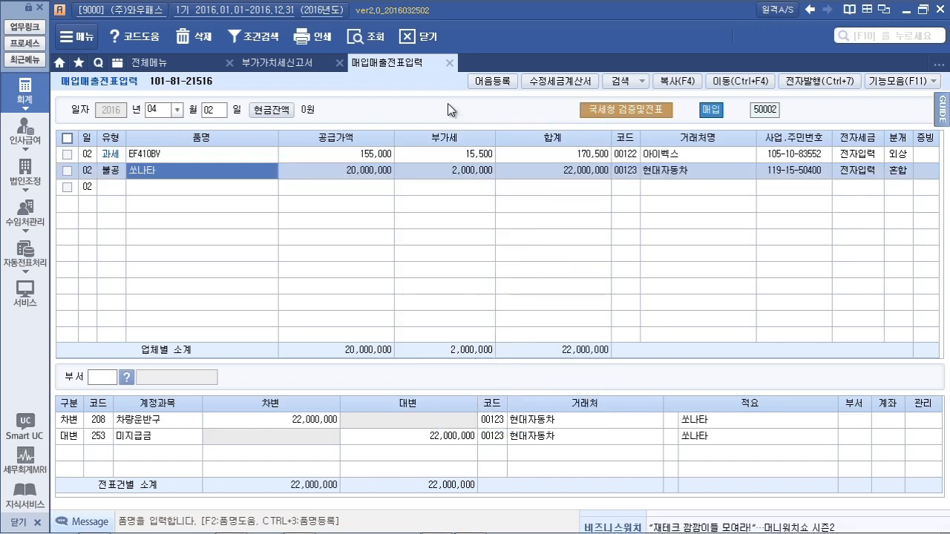
# - Leave the slip entry, reload the VAT return from current data instead of the saved data, and recheck line 16's non-deduction reason
pyautogui.click(449, 63)
pyautogui.click(358, 37)
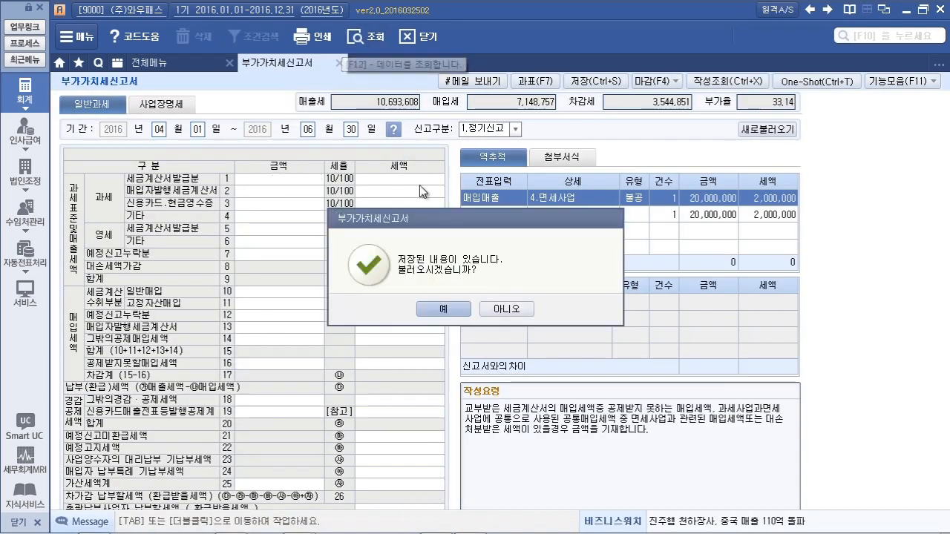
pyautogui.click(504, 309)
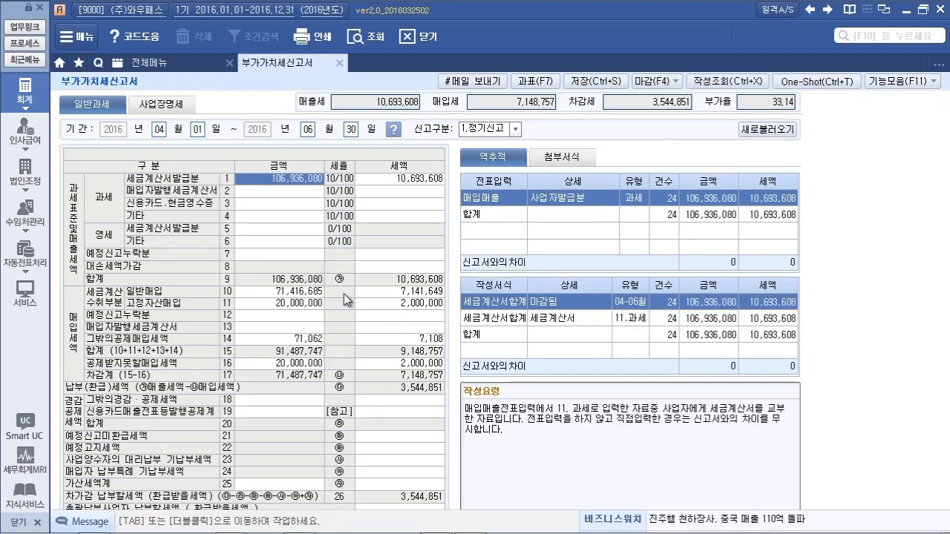
pyautogui.click(304, 363)
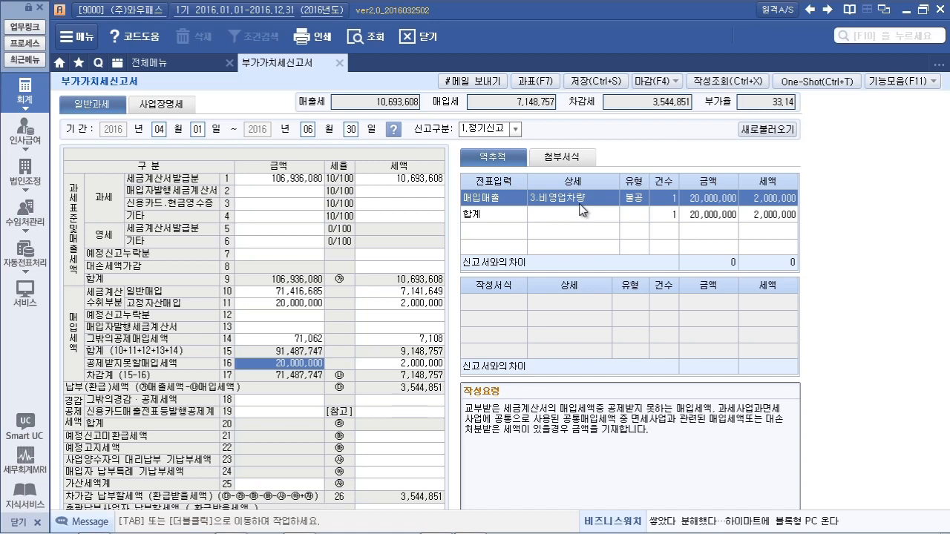
# - Load the non-deductible input tax details (매입세액불공제내역) for April to June 2016 and compare the vehicle row with the return's line 16
pyautogui.click(175, 65)
pyautogui.click(294, 94)
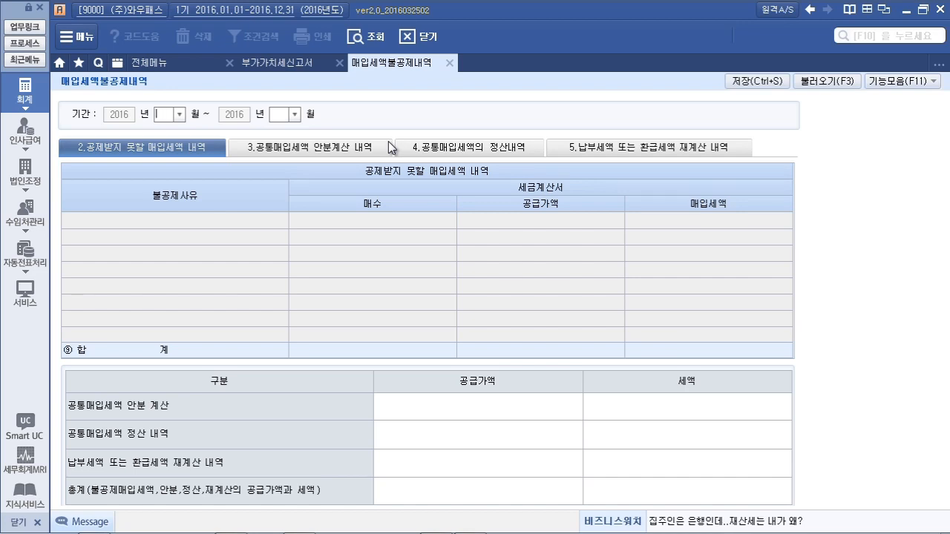
pyautogui.write('406')
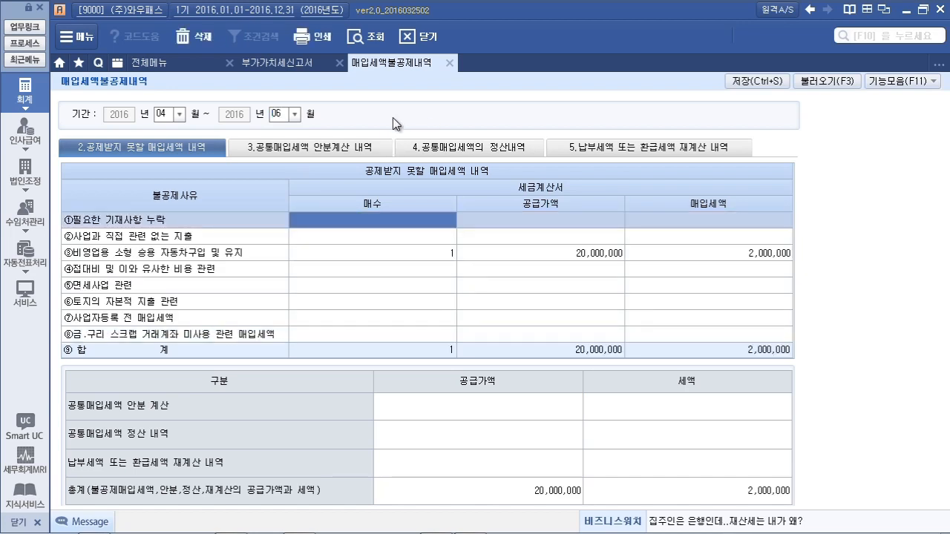
pyautogui.click(298, 66)
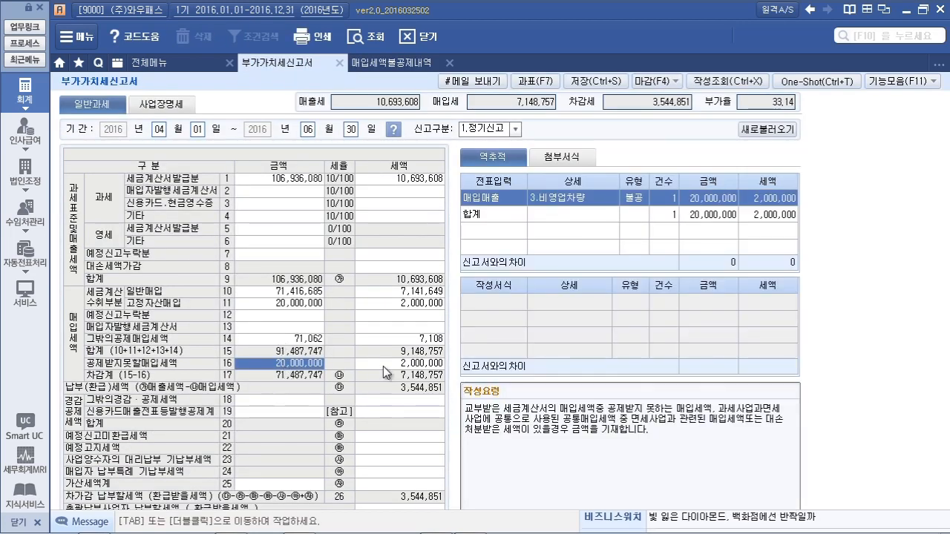
pyautogui.click(403, 64)
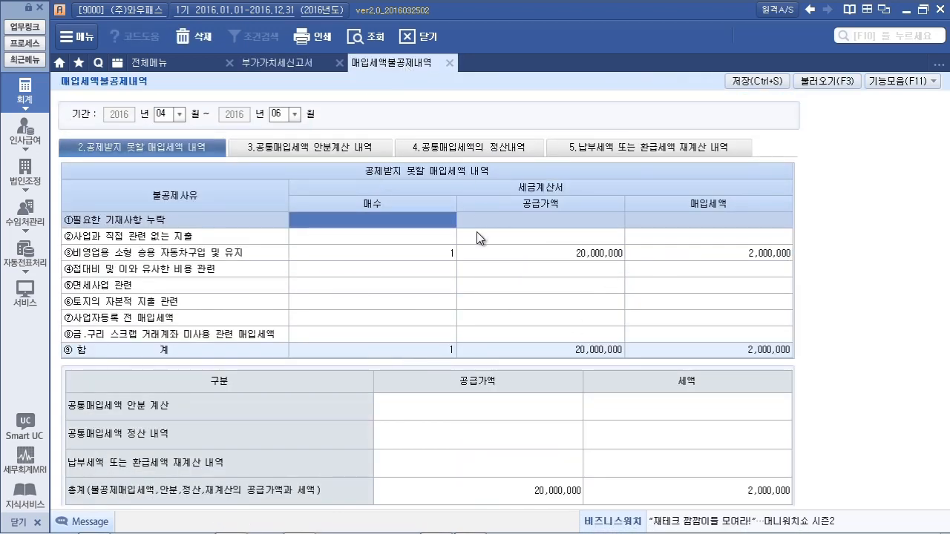
pyautogui.click(375, 258)
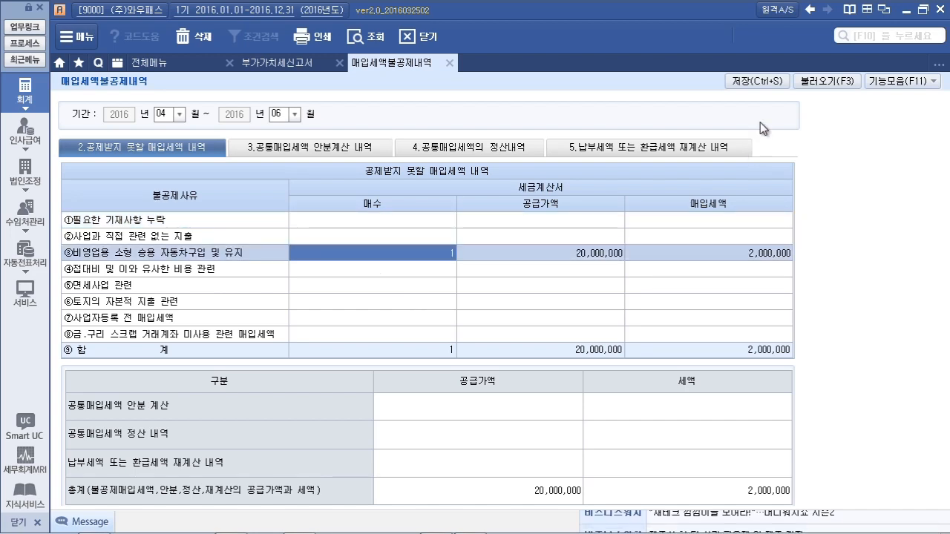
# - Save the non-deductible input tax details and close the form
pyautogui.click(766, 83)
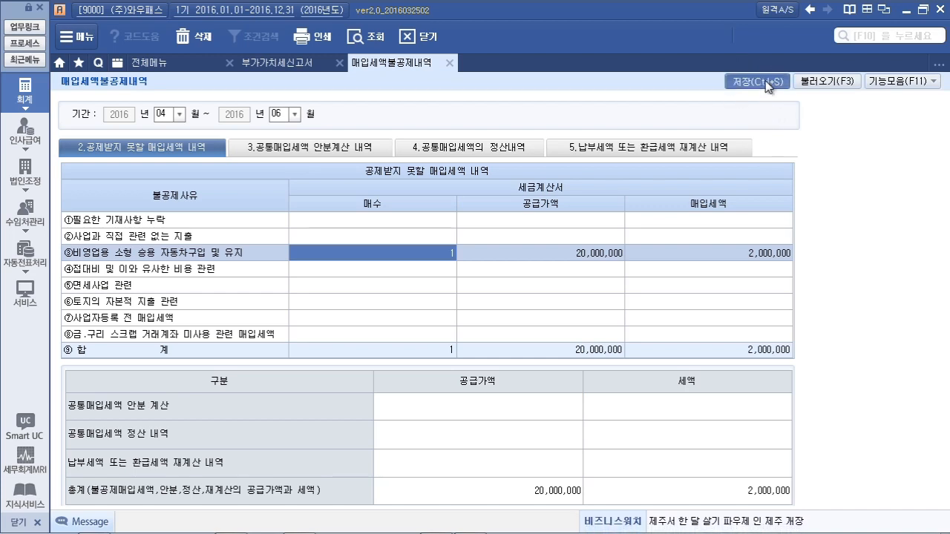
pyautogui.press('Return')
pyautogui.click(448, 62)
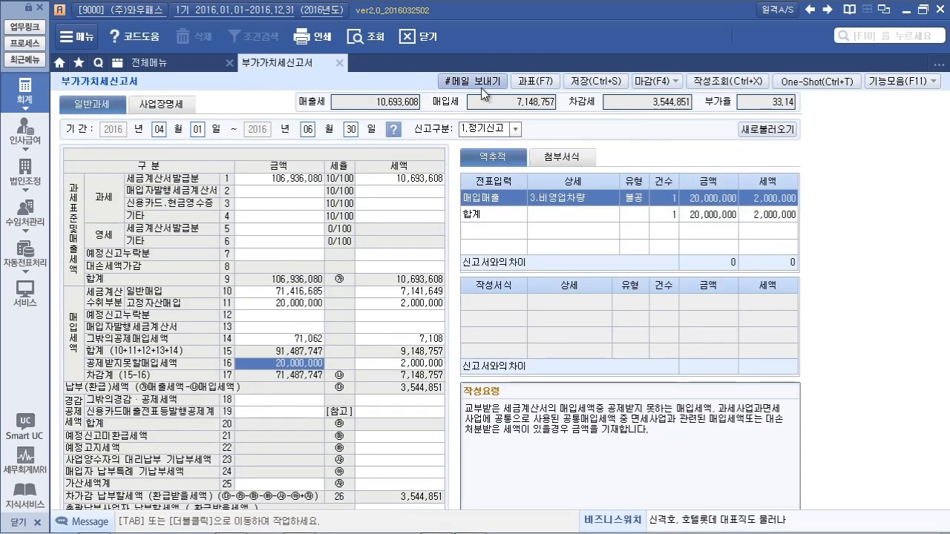
# - Rerun the return's e-filing closing check, review the attached forms and remaining errors, and exit without forcing the closing
pyautogui.click(665, 82)
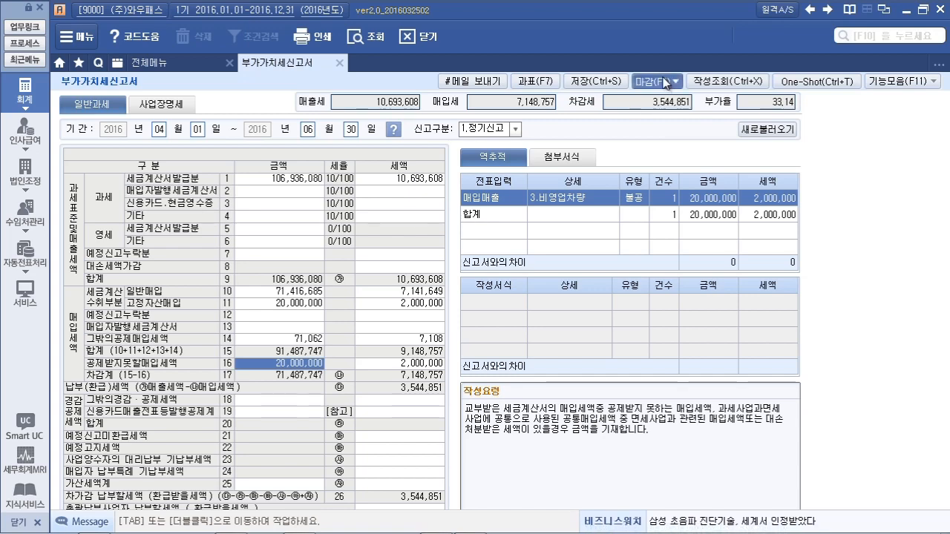
pyautogui.click(364, 122)
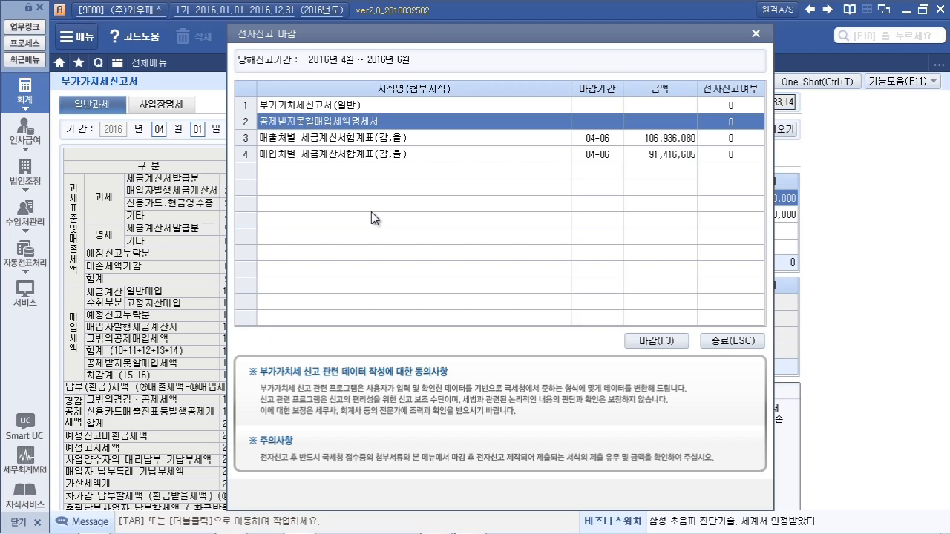
pyautogui.click(667, 348)
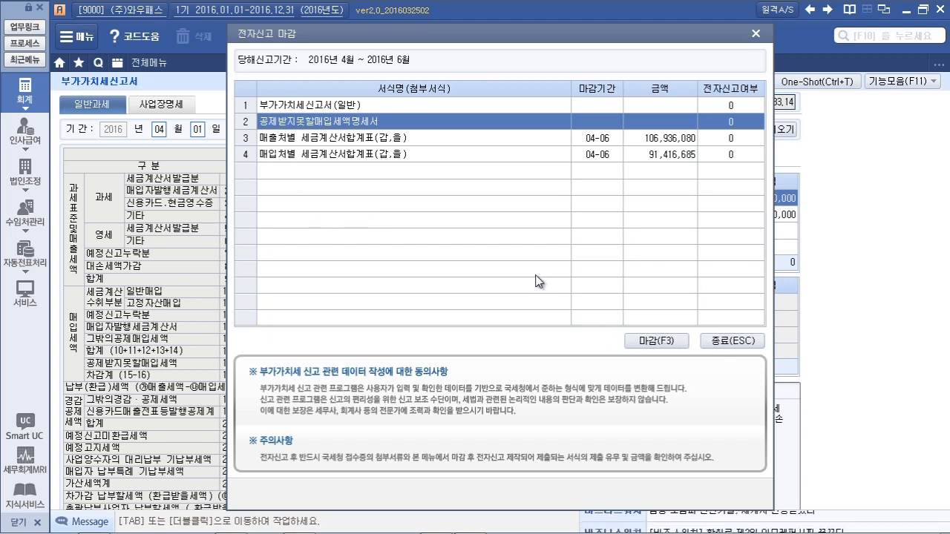
pyautogui.click(404, 113)
pyautogui.click(404, 127)
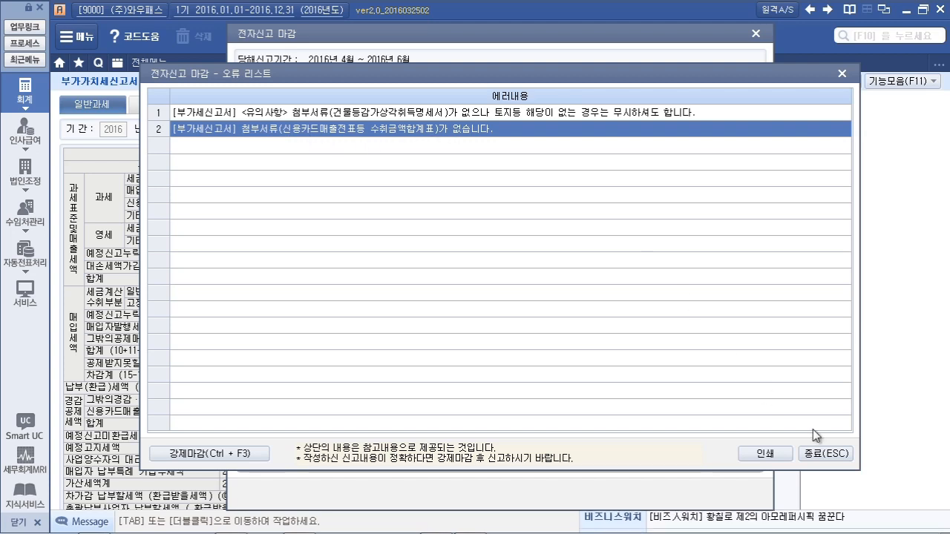
pyautogui.click(333, 116)
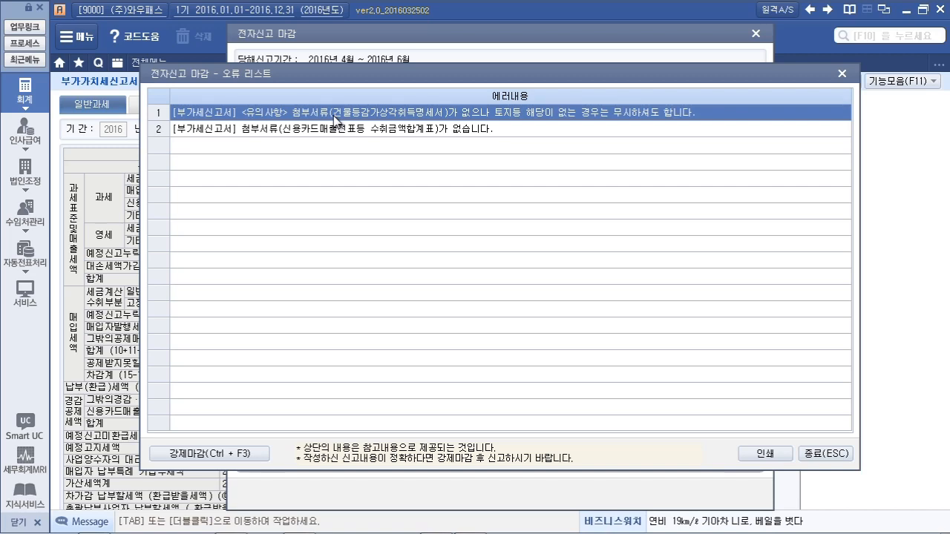
pyautogui.click(837, 451)
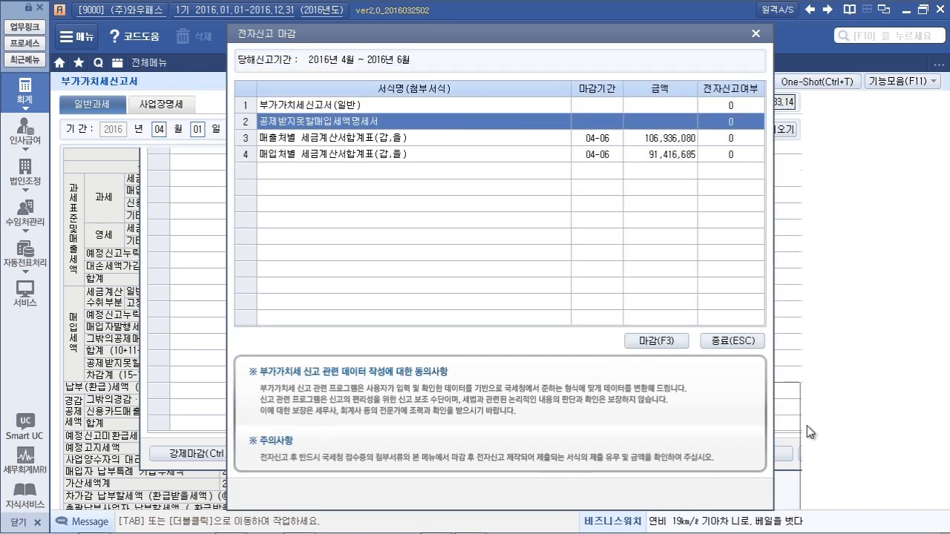
pyautogui.click(756, 35)
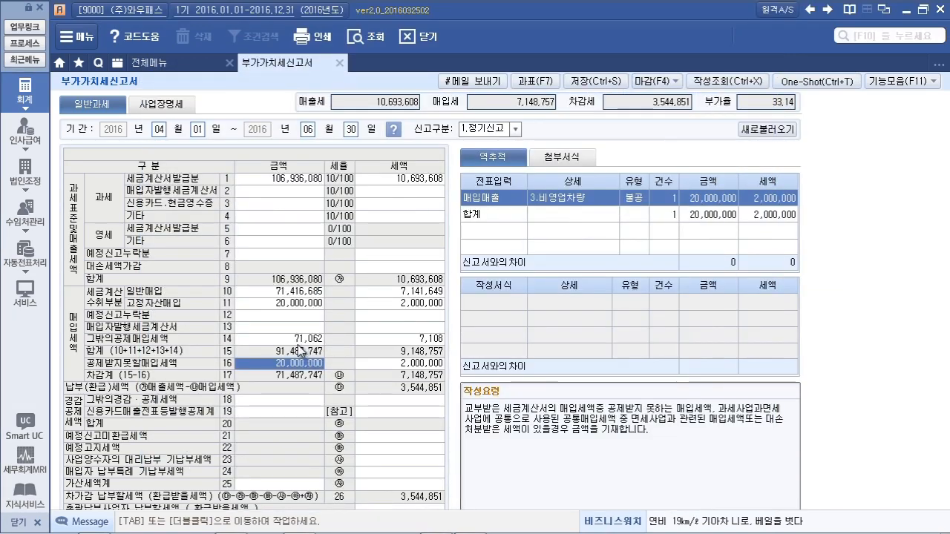
# - Examine the return's other deductible purchase tax (line 14) and its breakdown (그밖의공제매입세액명세), including the deemed input tax row
pyautogui.click(297, 341)
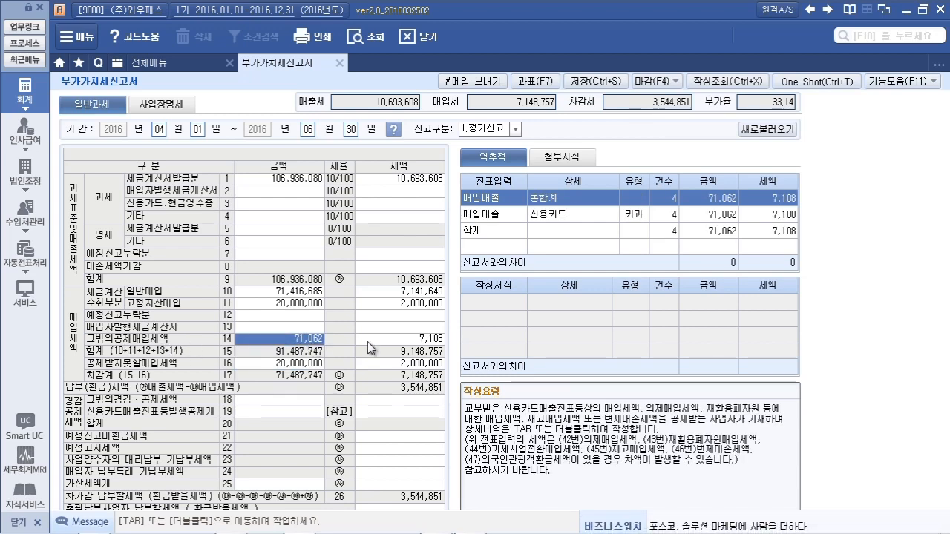
pyautogui.click(398, 342)
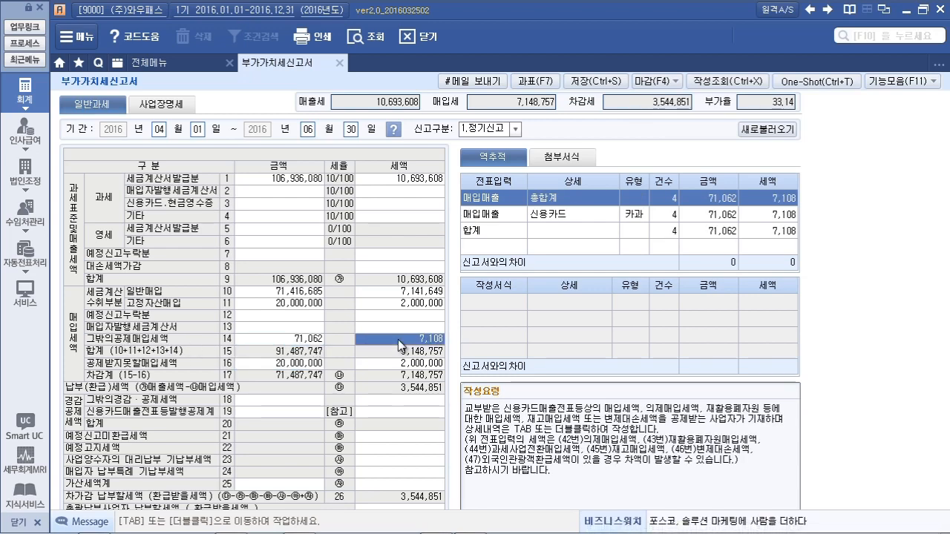
pyautogui.click(286, 341)
pyautogui.doubleClick(288, 342)
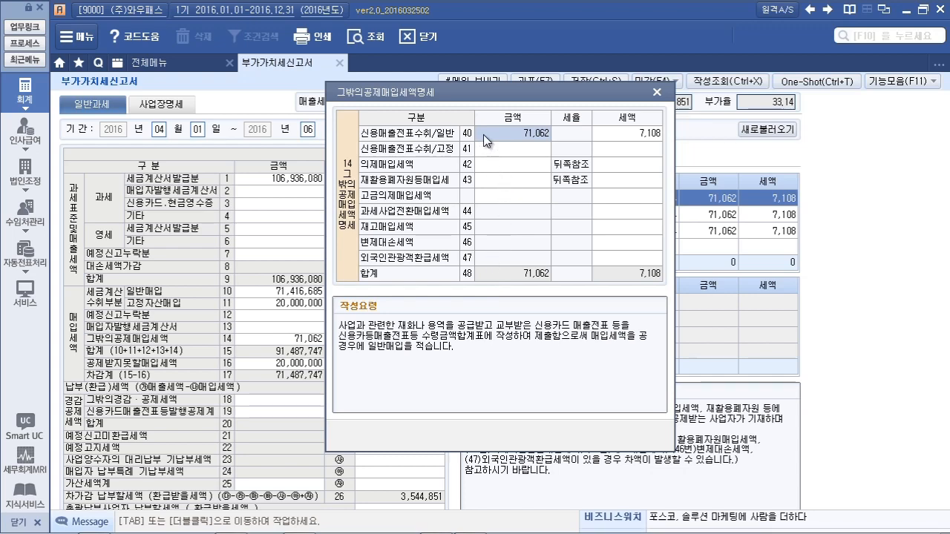
pyautogui.click(488, 162)
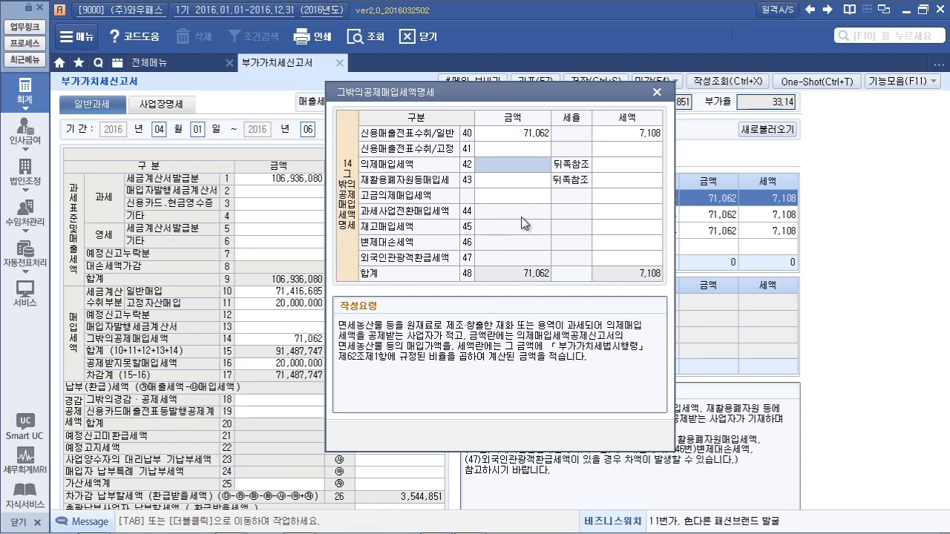
# - Close the line 14 breakdown, load the credit card receipt summary (신용카드수령금액합계표) for April to June 2016, and compare its totals with the return
pyautogui.click(531, 133)
pyautogui.click(657, 93)
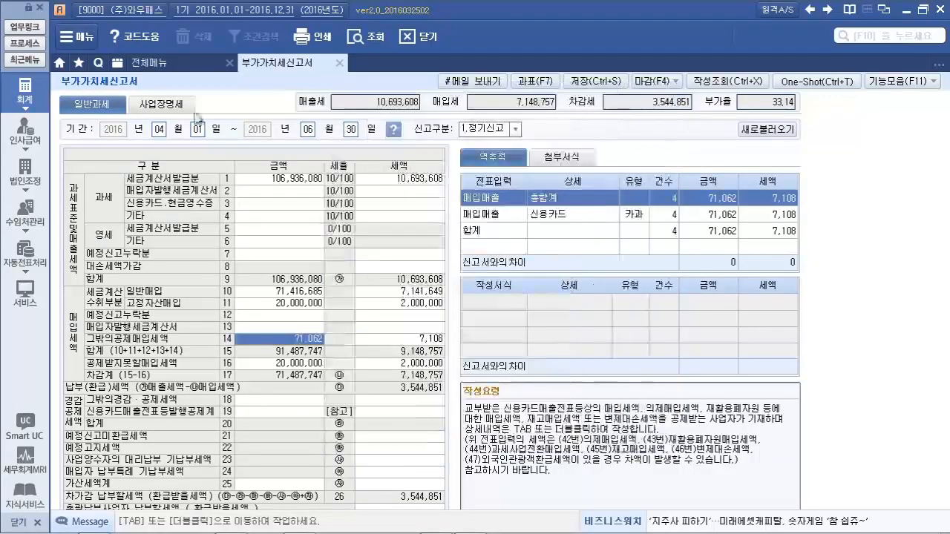
pyautogui.click(161, 65)
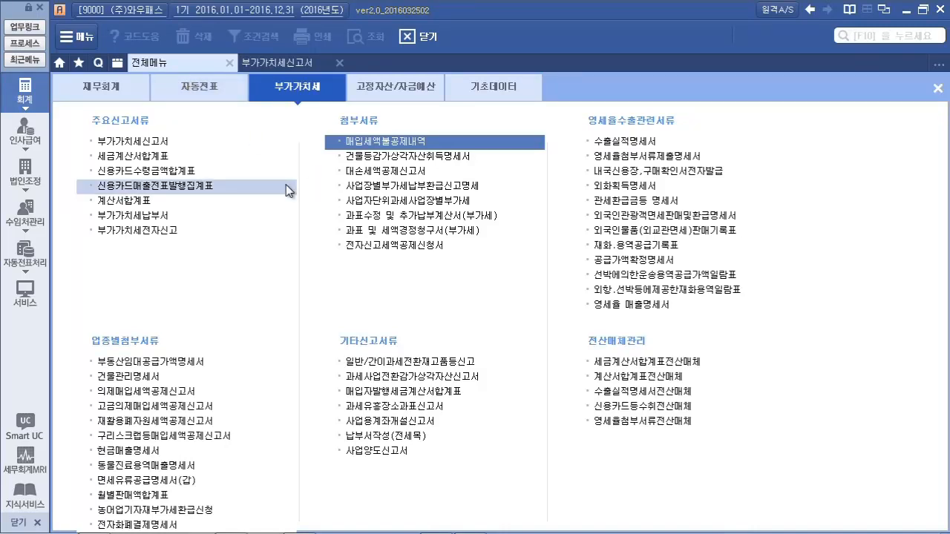
pyautogui.click(136, 172)
pyautogui.write('01-40369')
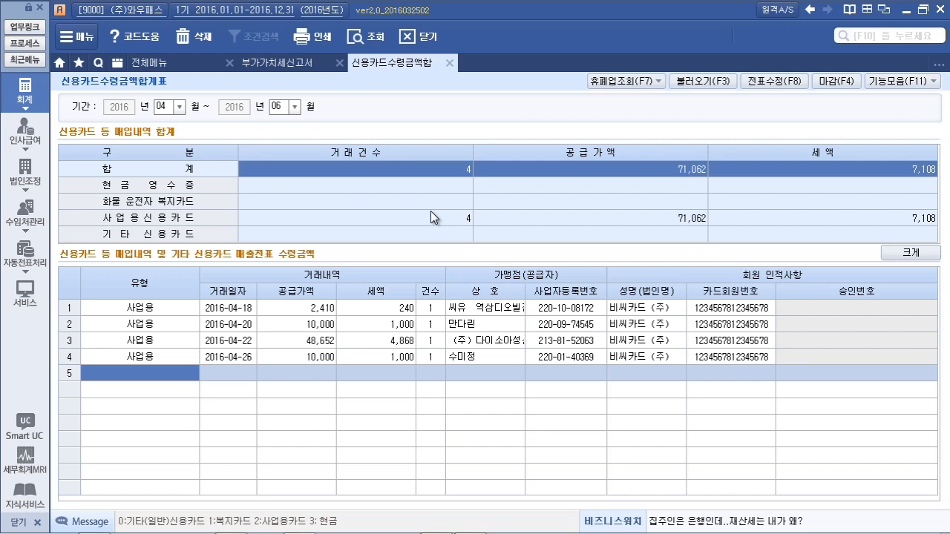
pyautogui.click(291, 65)
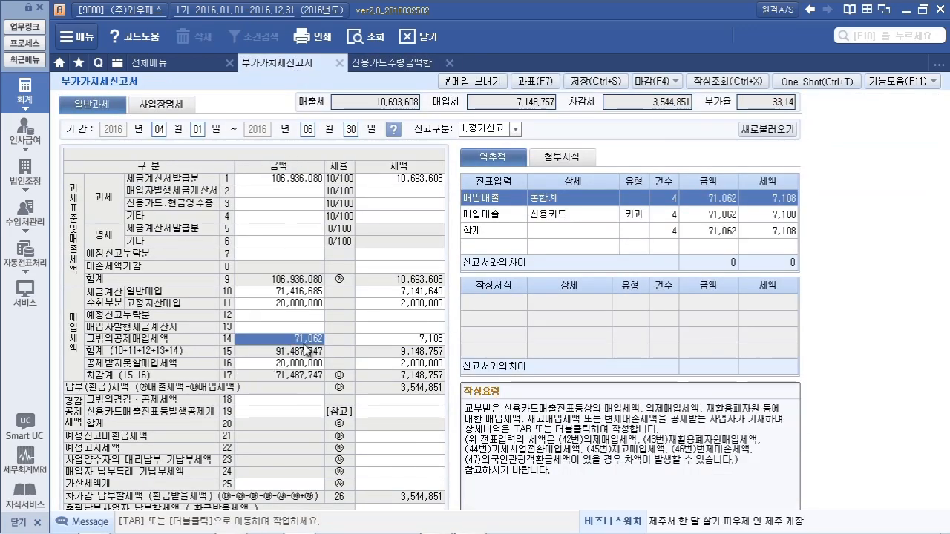
pyautogui.click(382, 66)
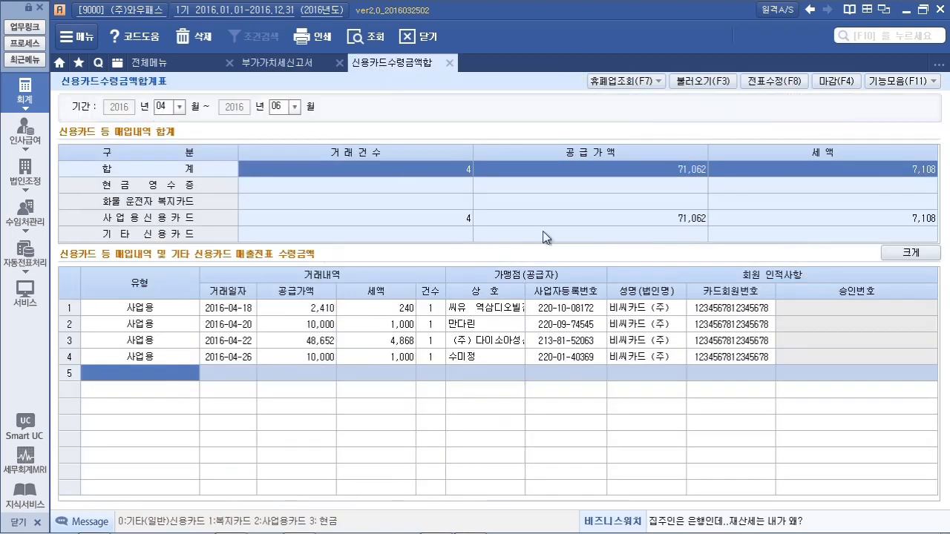
pyautogui.click(637, 223)
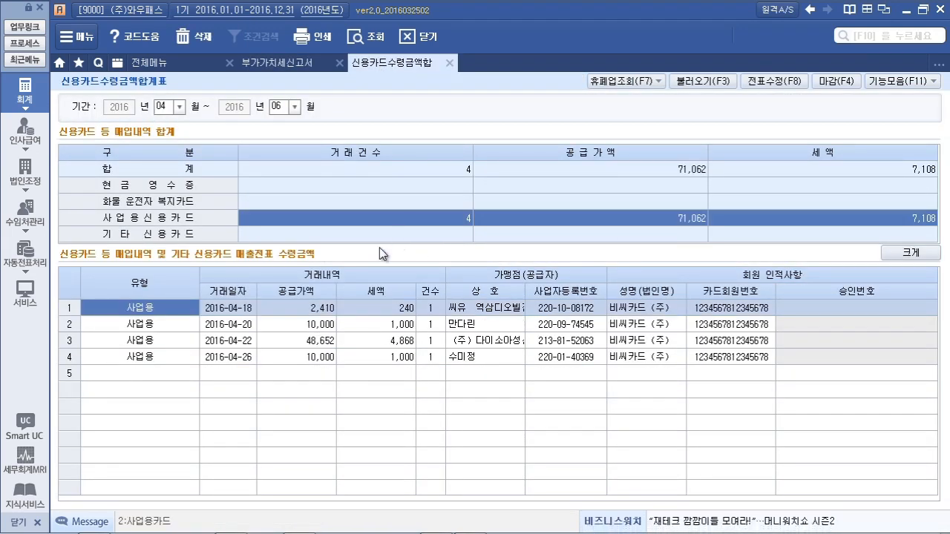
# - Examine the tax amounts of the individual business card transactions in the credit card receipt summary
pyautogui.click(351, 305)
pyautogui.click(355, 341)
pyautogui.click(379, 307)
pyautogui.click(371, 323)
pyautogui.click(373, 340)
pyautogui.click(374, 357)
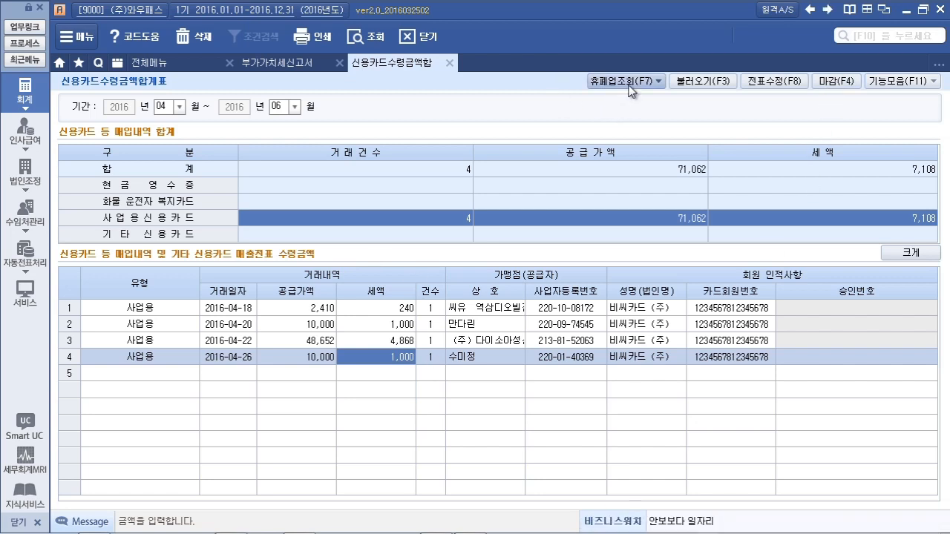
pyautogui.click(366, 312)
pyautogui.click(368, 326)
pyautogui.click(369, 344)
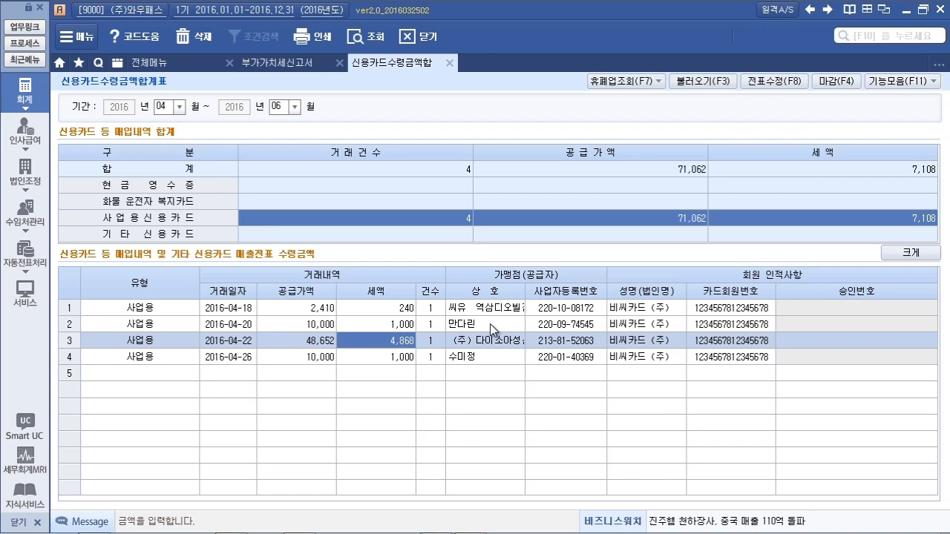
# - Open the tax invoice summary (세금계산서합계표) for April to June 2016 and display the electronic purchase invoices by supplier
pyautogui.click(270, 64)
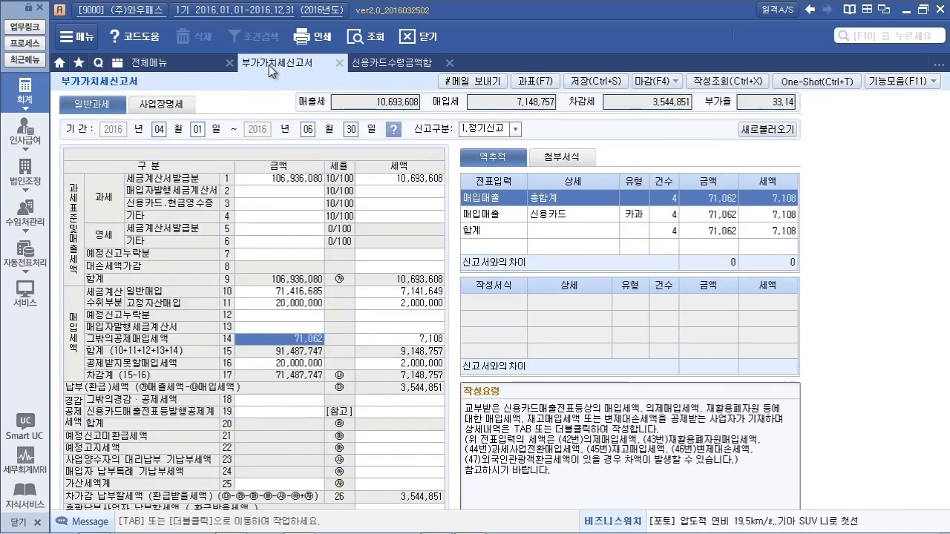
pyautogui.click(177, 65)
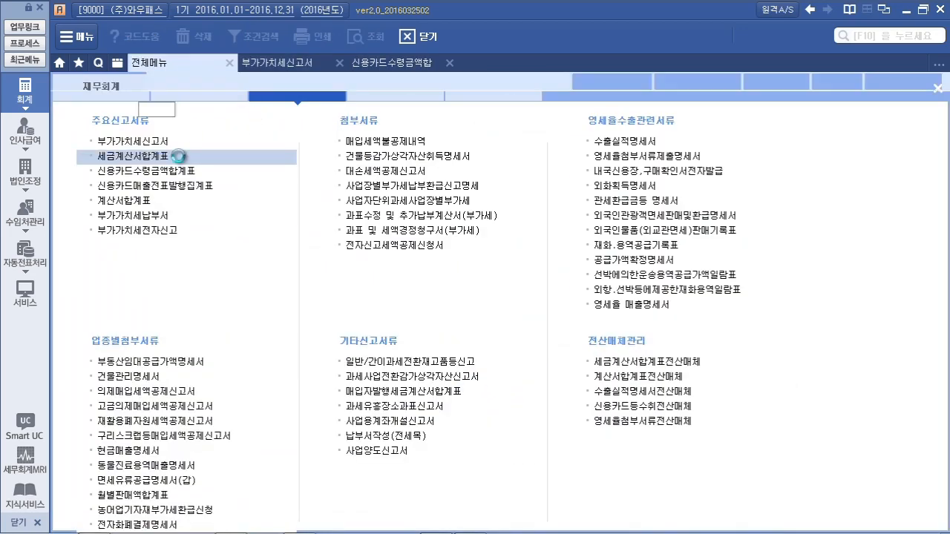
pyautogui.click(180, 158)
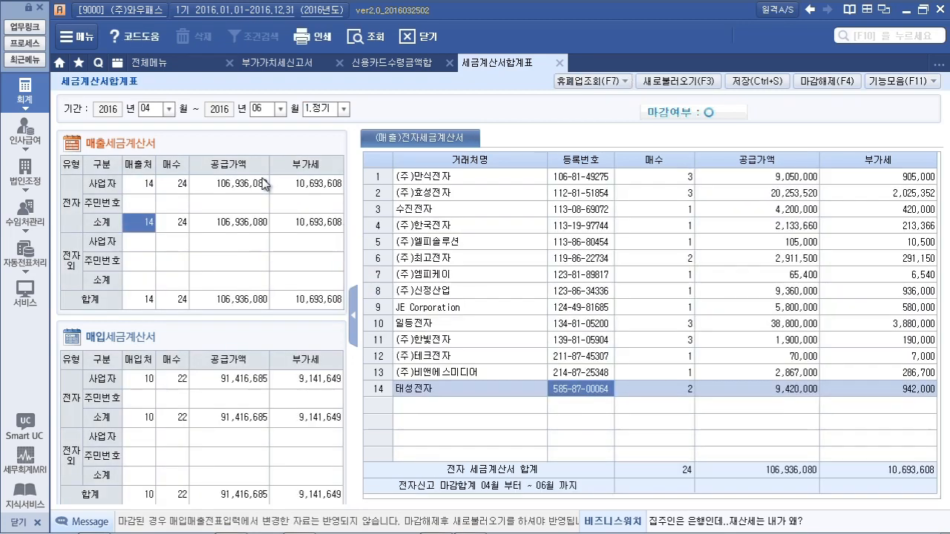
pyautogui.click(230, 383)
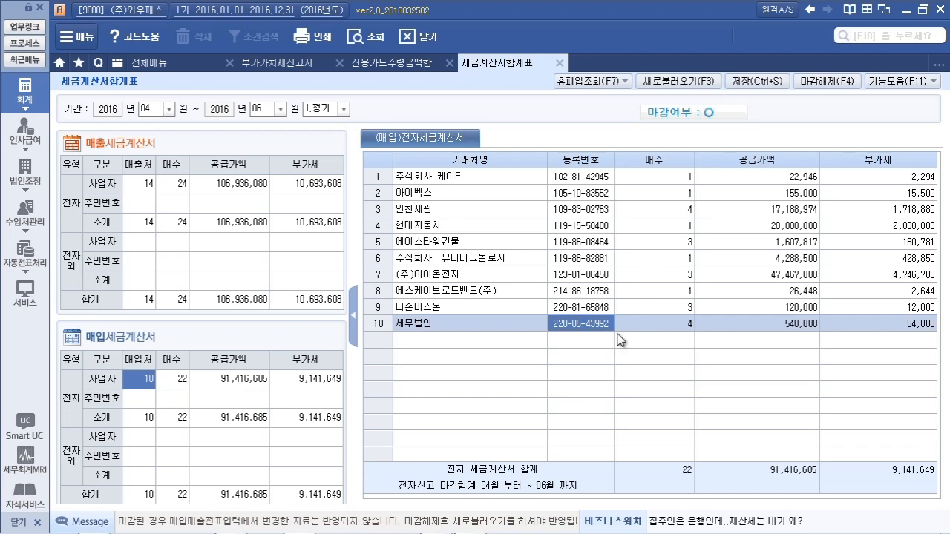
# - Start a business suspension and closure status lookup for the purchase suppliers (매입거래처) and terminate it early
pyautogui.click(627, 80)
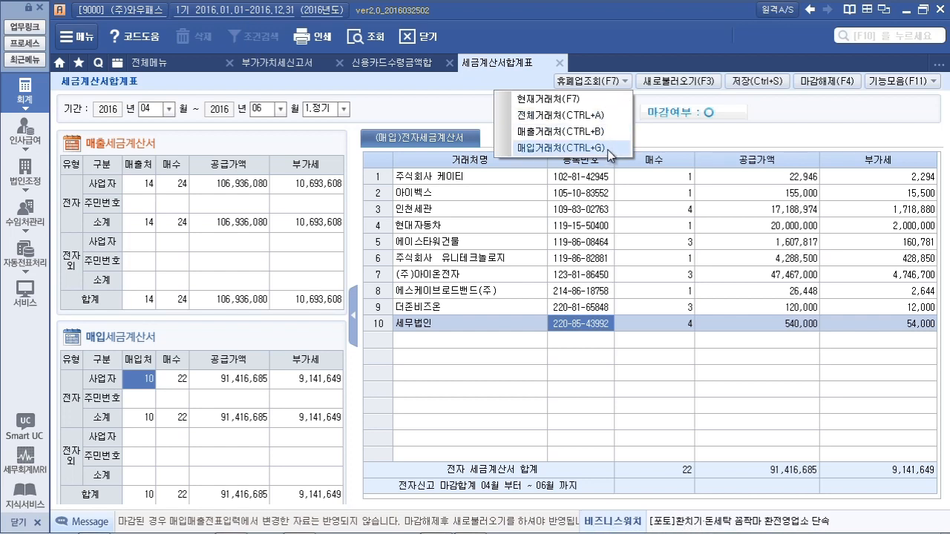
pyautogui.click(611, 155)
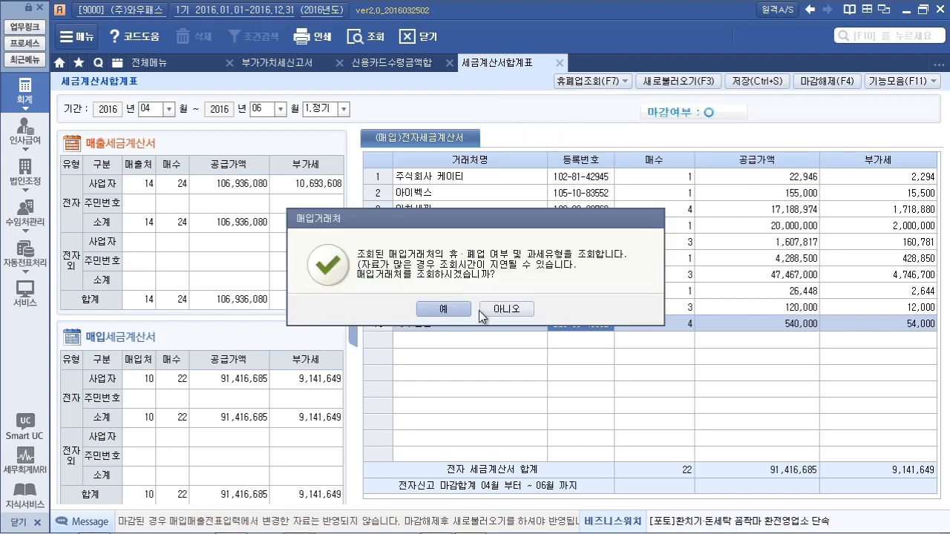
pyautogui.click(445, 308)
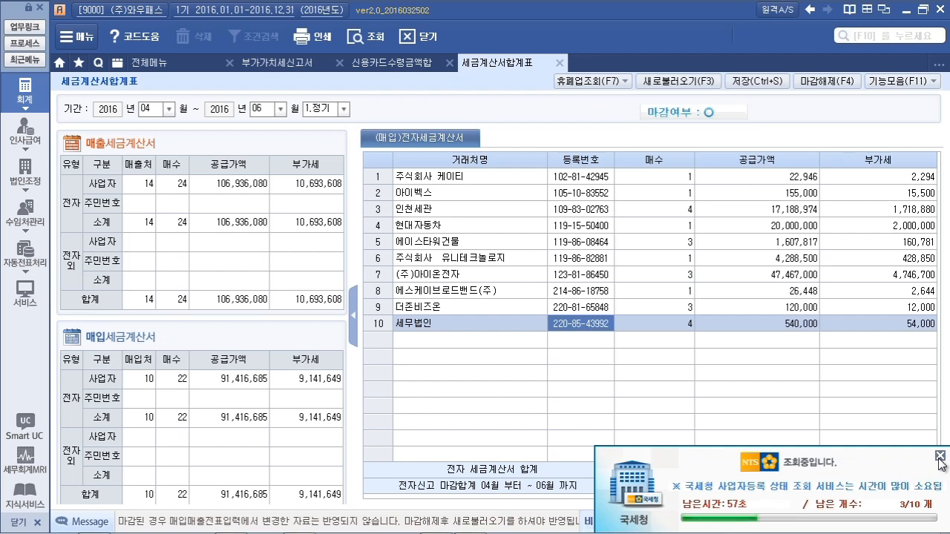
pyautogui.click(940, 458)
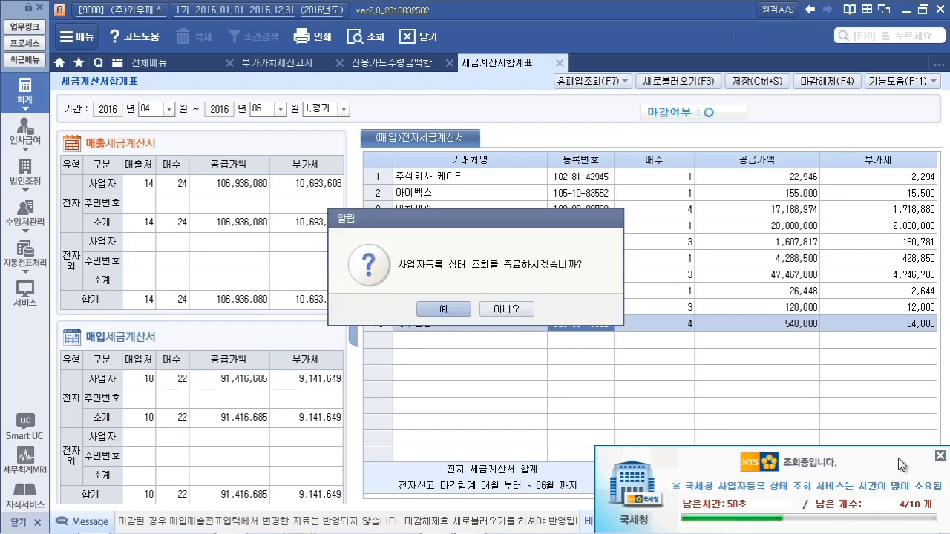
pyautogui.click(444, 309)
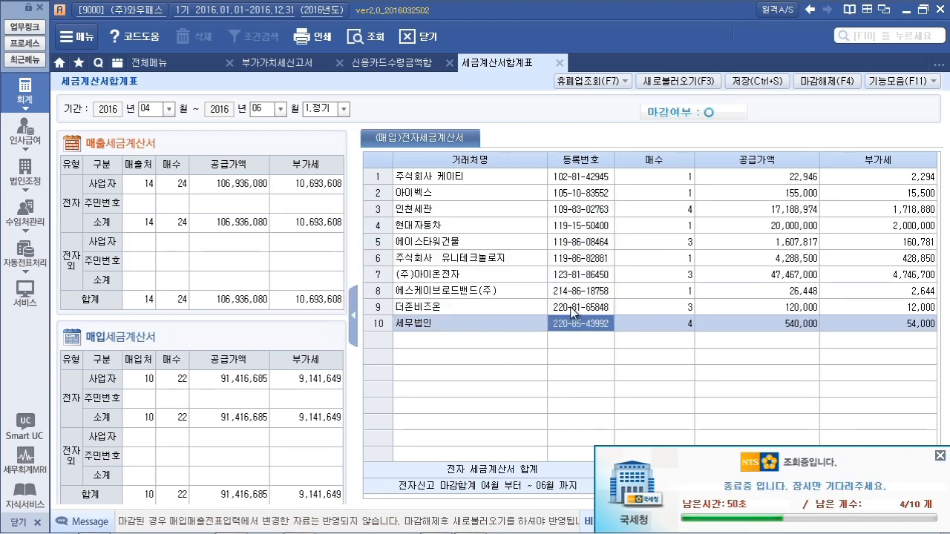
pyautogui.click(940, 456)
pyautogui.click(438, 309)
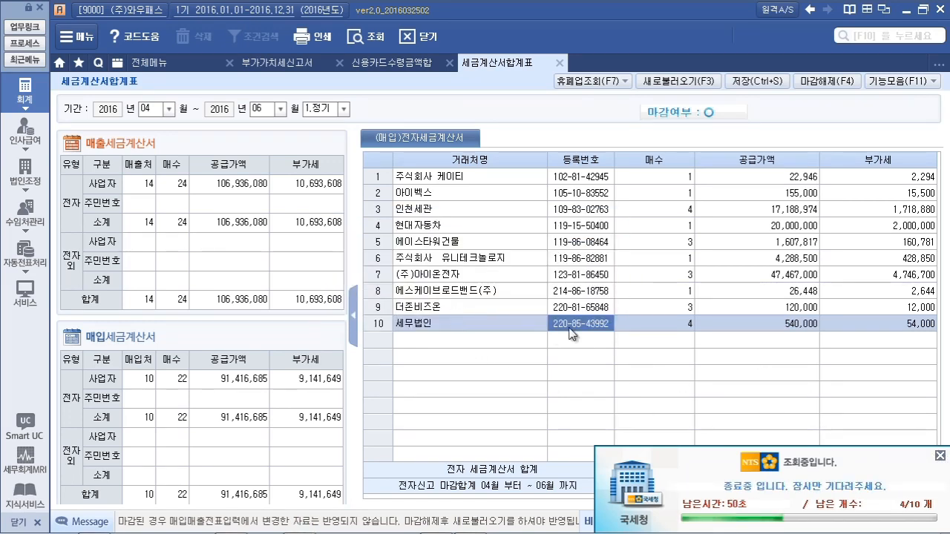
pyautogui.click(939, 457)
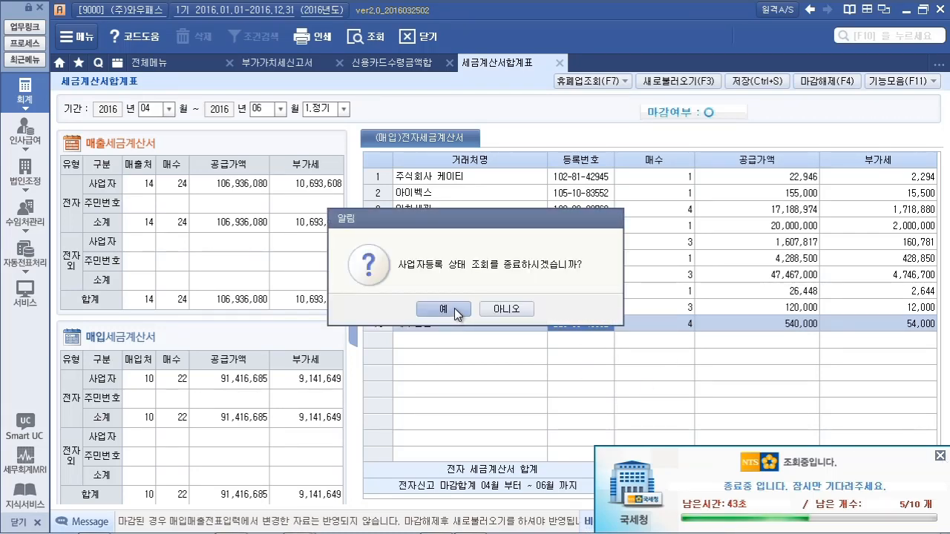
pyautogui.click(452, 308)
pyautogui.click(526, 366)
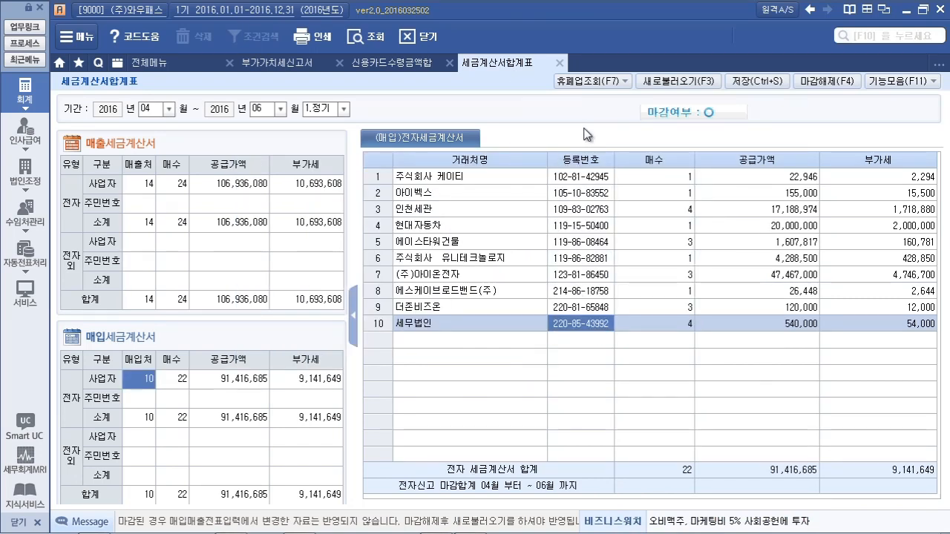
# - Exit the tax invoice summary, finalize (마감) the April to June credit card receipt summary, and exit that form
pyautogui.click(560, 62)
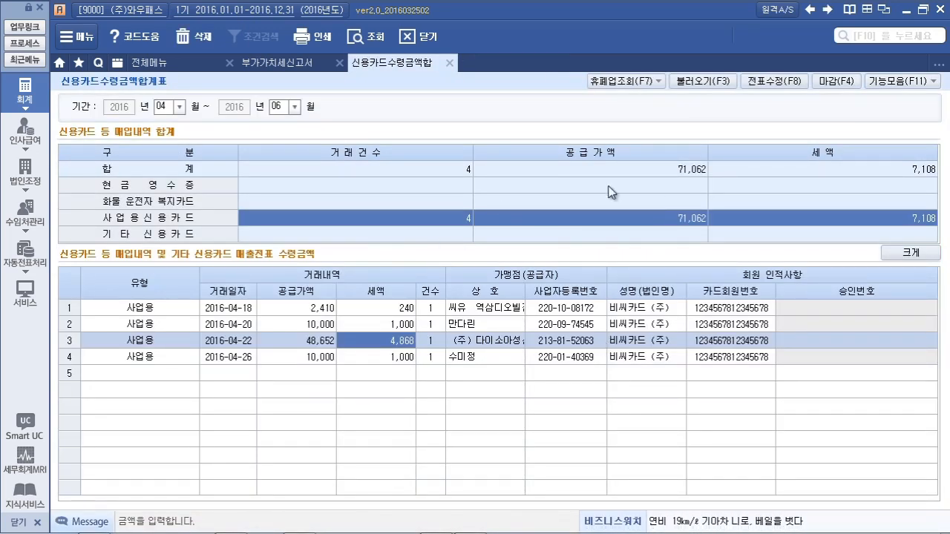
pyautogui.click(826, 82)
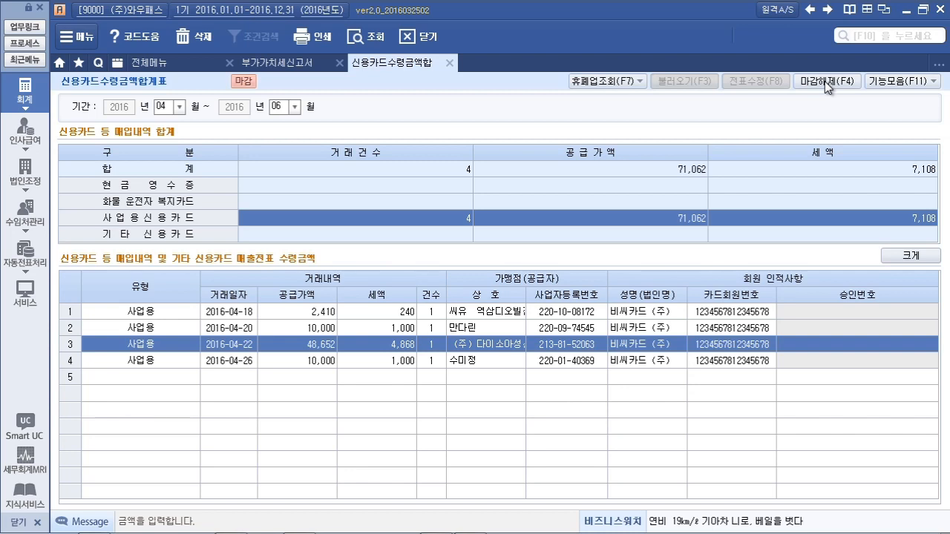
pyautogui.click(451, 63)
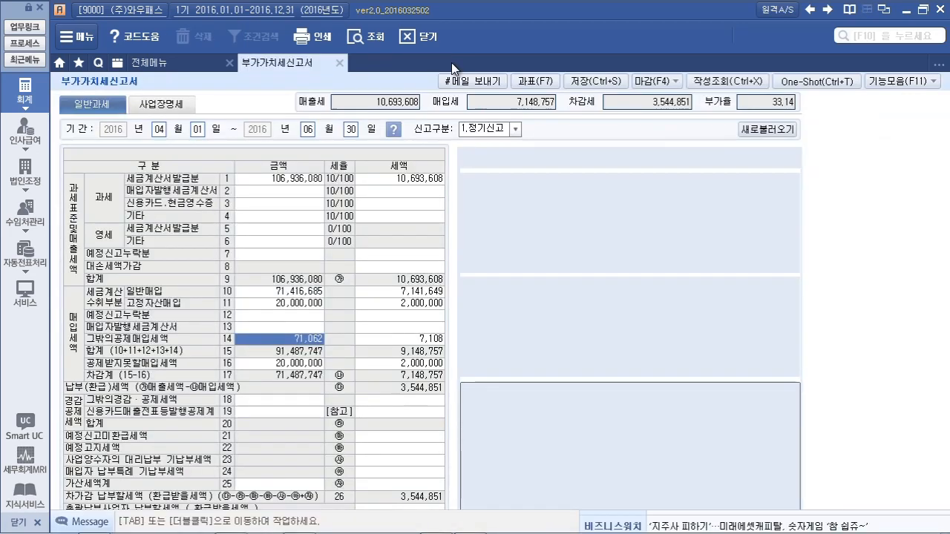
# - Rerun the return's e-filing closing check, review the attached forms and the remaining error, and exit without forcing the closing
pyautogui.click(660, 85)
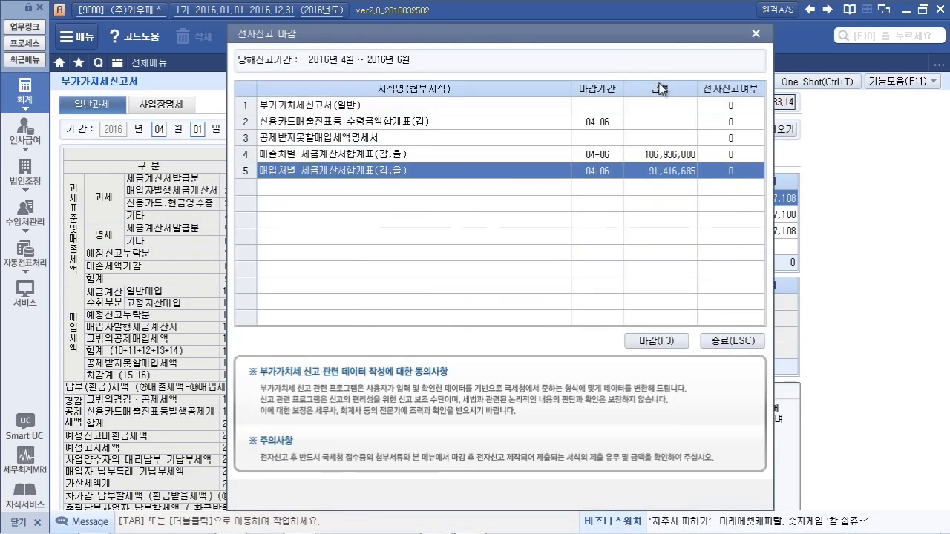
pyautogui.click(396, 122)
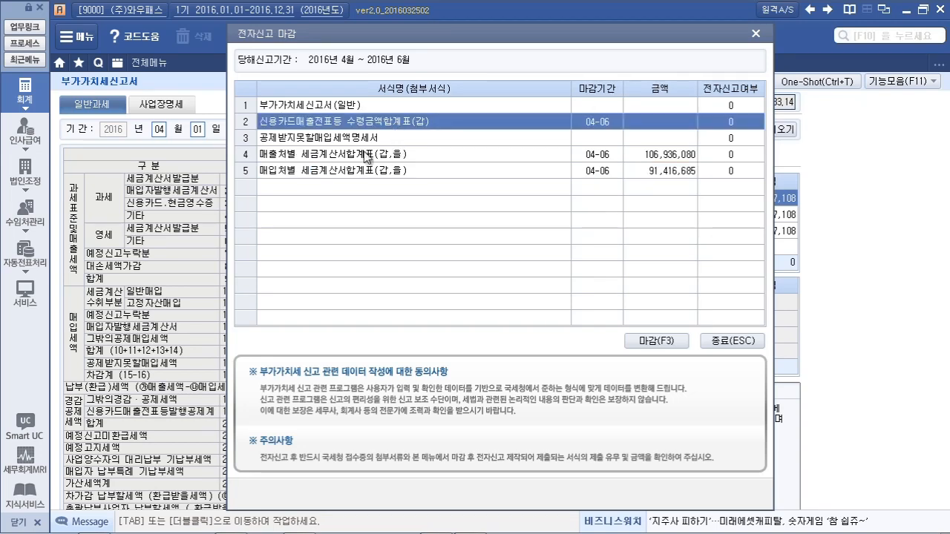
pyautogui.click(301, 108)
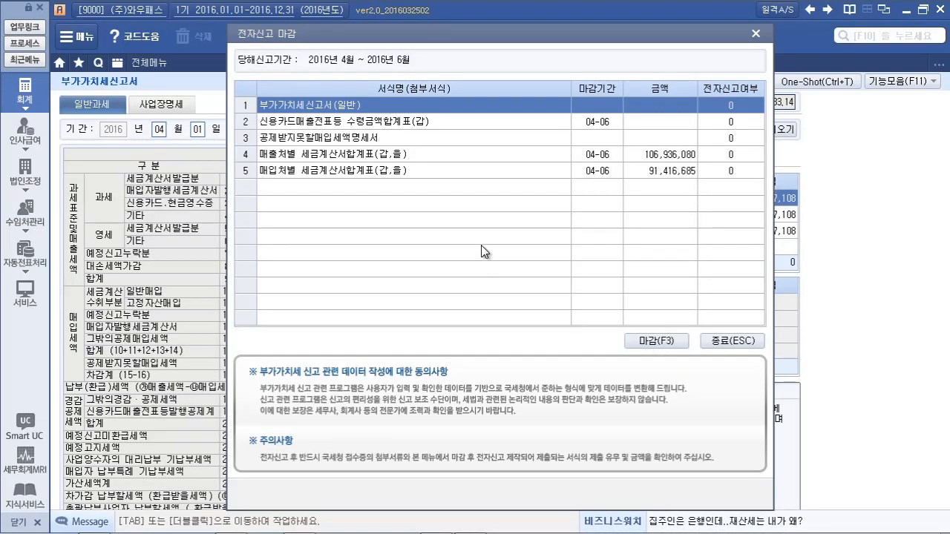
pyautogui.press('F3')
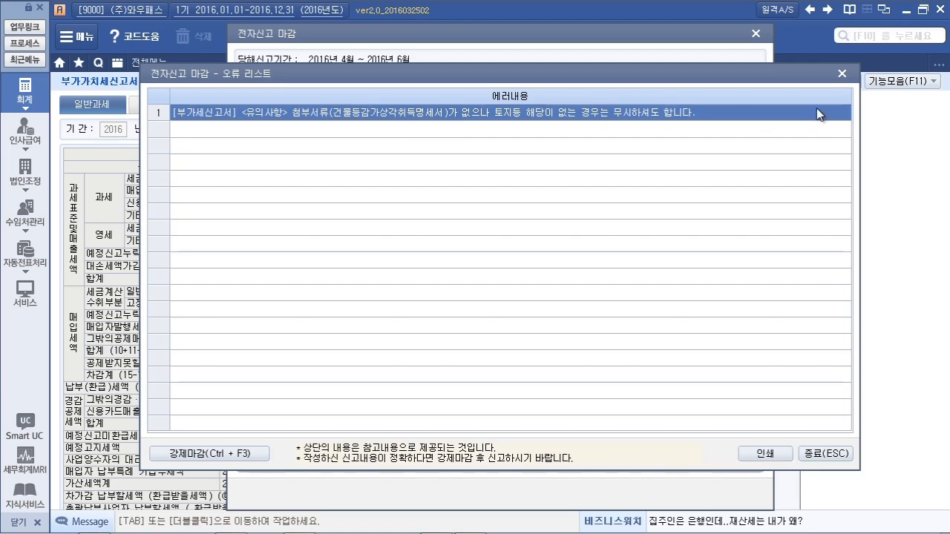
pyautogui.click(842, 66)
pyautogui.press('Escape')
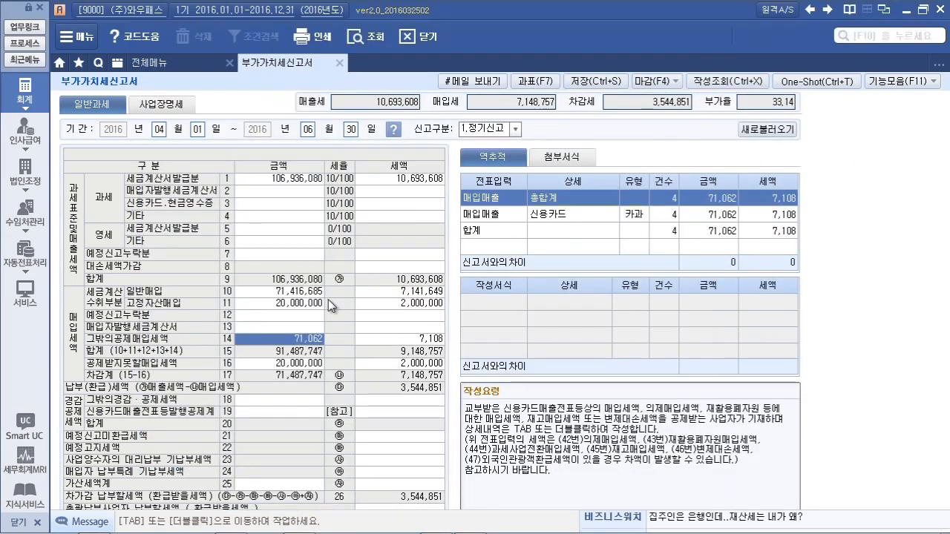
# - Check the return's fixed asset purchases (line 11) and open the depreciable asset acquisition statement (건물등감가상각자산취득명세서) for months 04 to 06
pyautogui.click(300, 304)
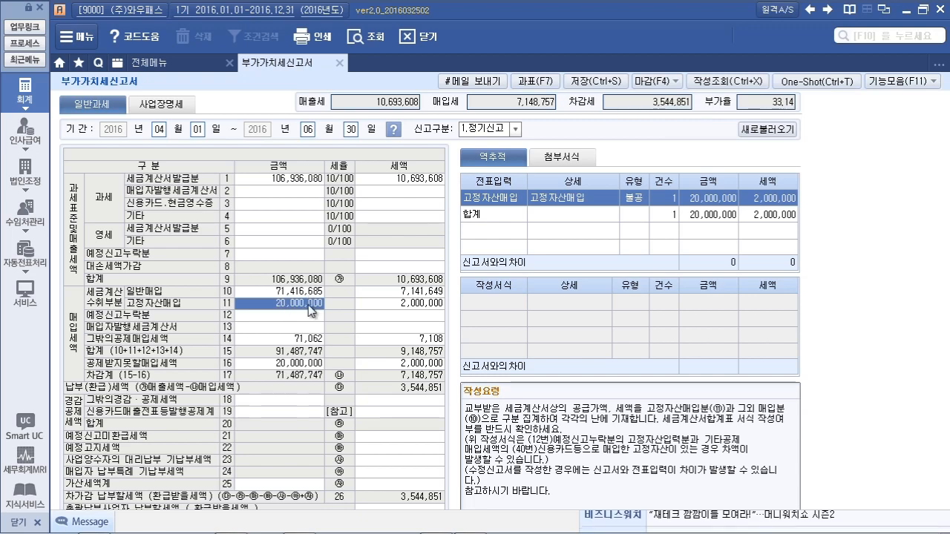
pyautogui.click(192, 62)
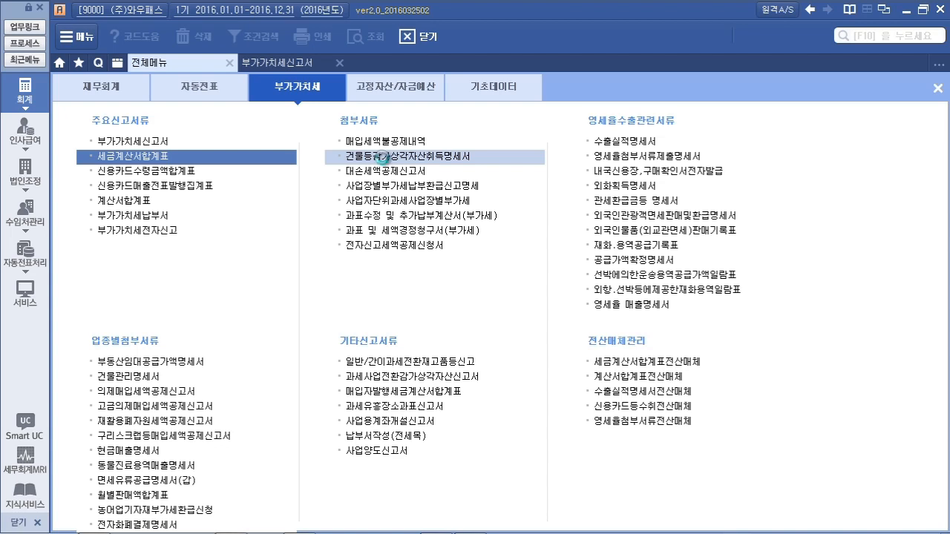
pyautogui.click(383, 158)
pyautogui.write('04')
pyautogui.press('Return')
pyautogui.write('06')
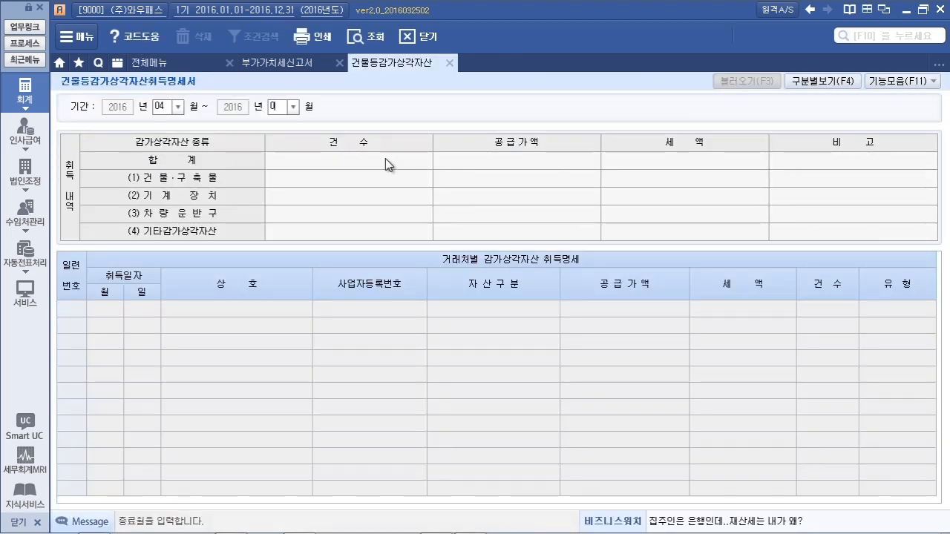
pyautogui.press('Return')
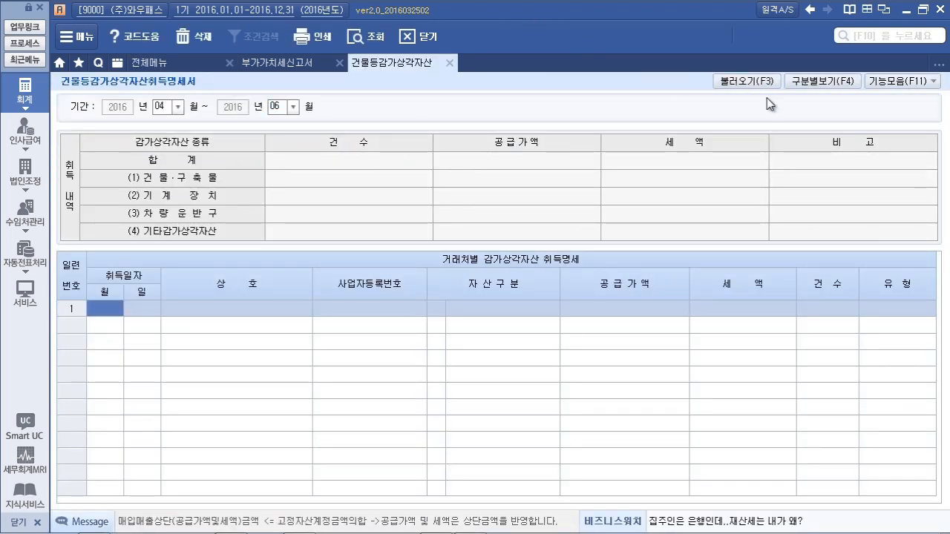
# - Load the April to June acquisitions from the vouchers using asset account codes 202, 206, 208 and 210, check the loaded entry, and exit the statement
pyautogui.click(750, 84)
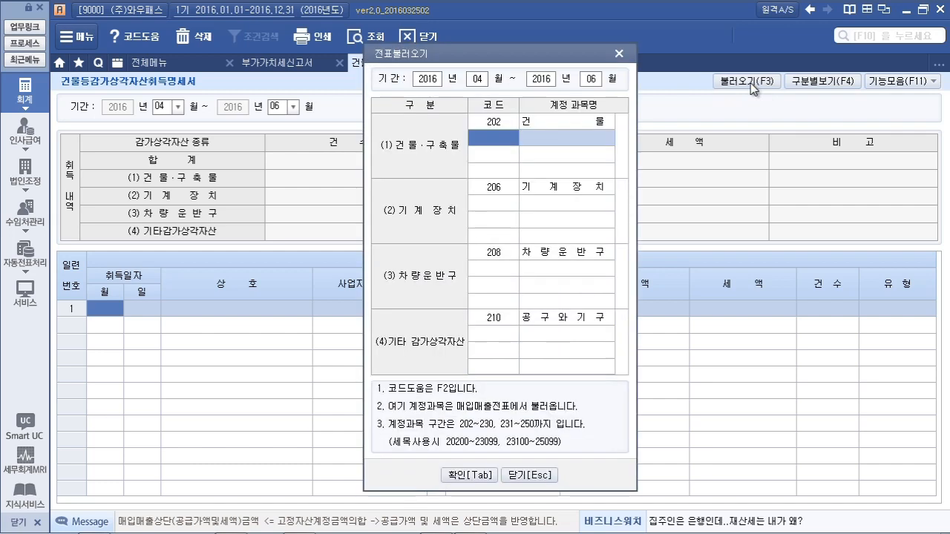
pyautogui.click(499, 125)
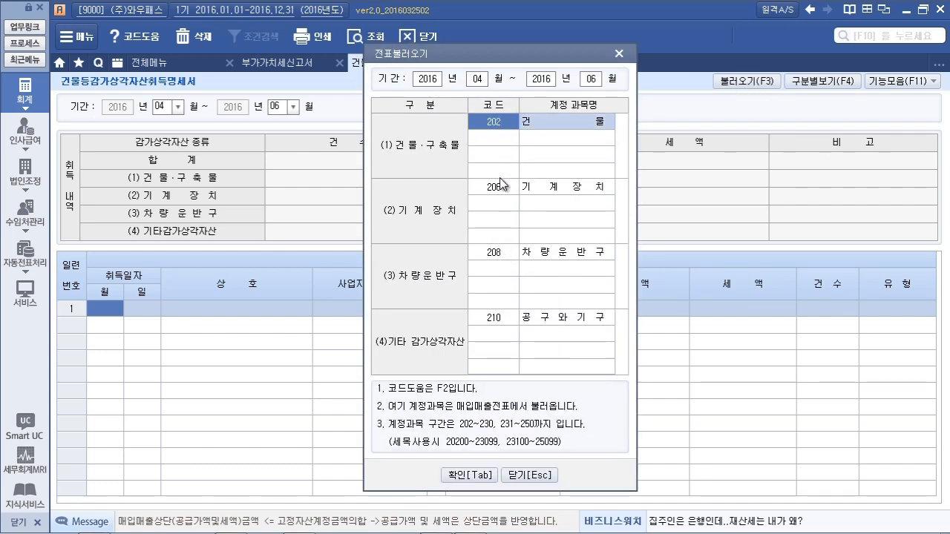
pyautogui.click(501, 186)
pyautogui.click(501, 252)
pyautogui.click(491, 320)
pyautogui.click(499, 251)
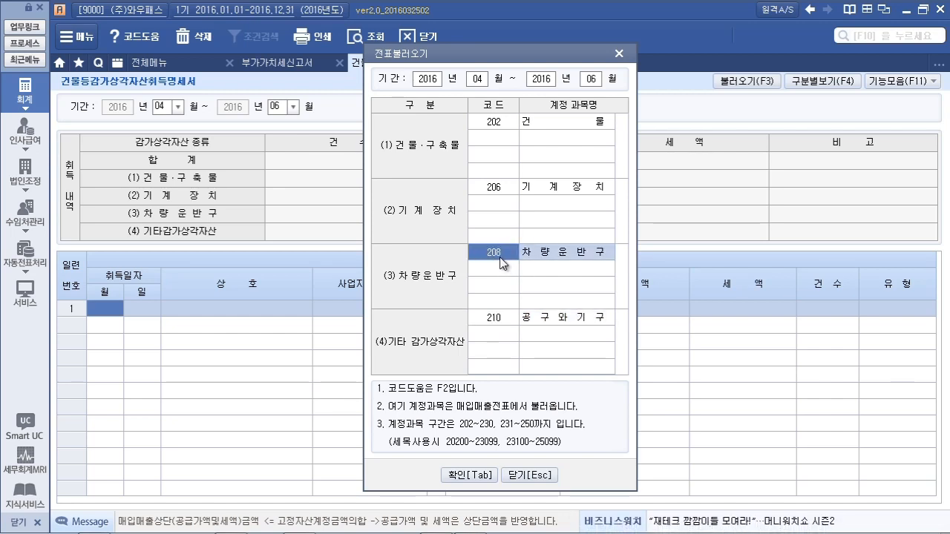
pyautogui.click(479, 475)
pyautogui.click(460, 317)
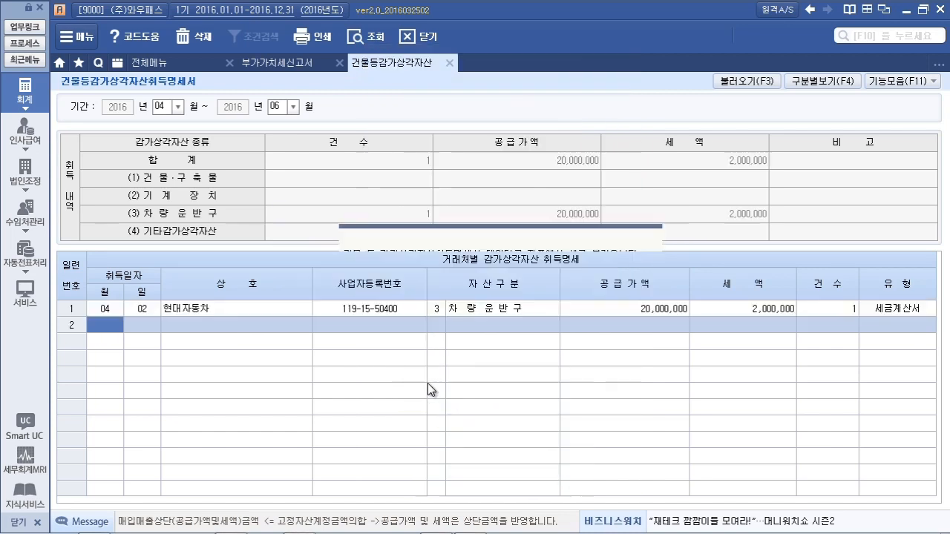
pyautogui.click(255, 307)
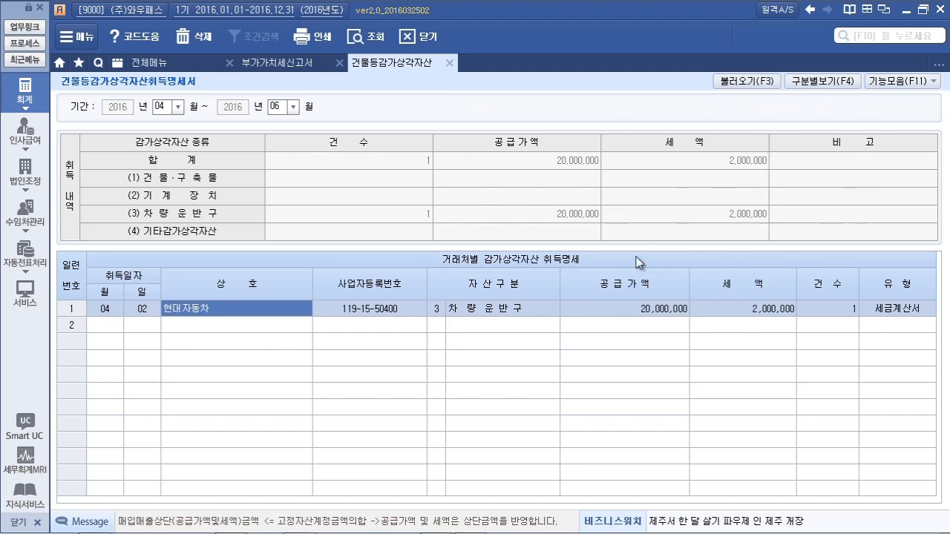
pyautogui.click(449, 63)
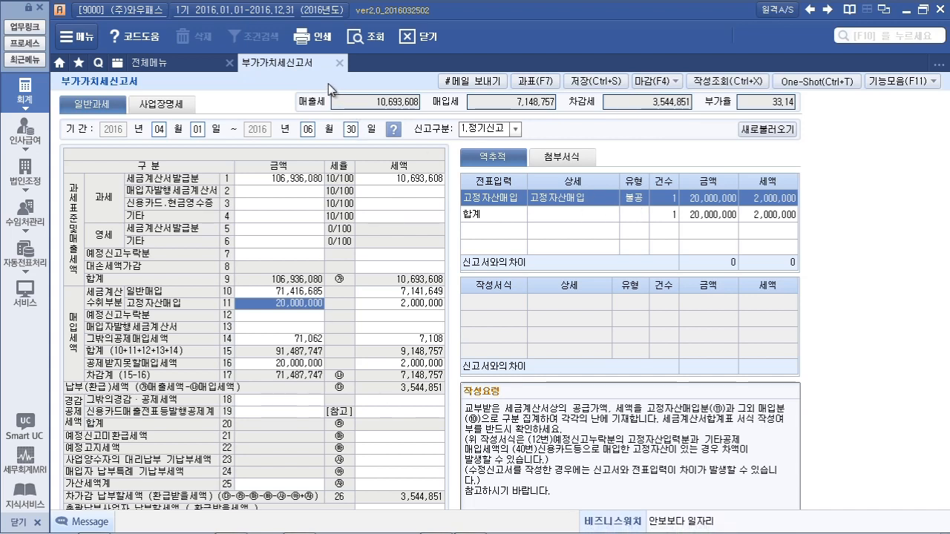
# - Rerun the return's e-filing closing check, review all six listed forms, and close (마감) the April to June 2016 VAT return
pyautogui.click(652, 83)
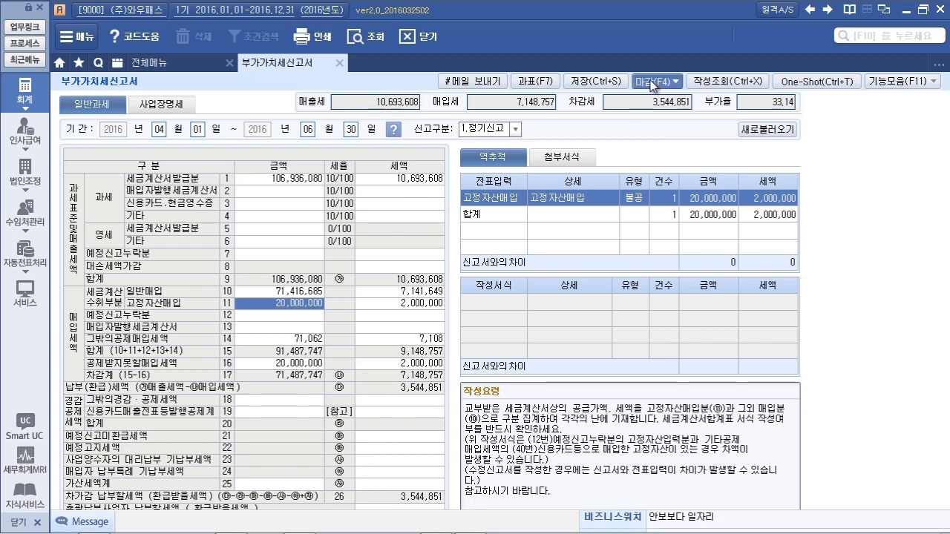
pyautogui.click(342, 108)
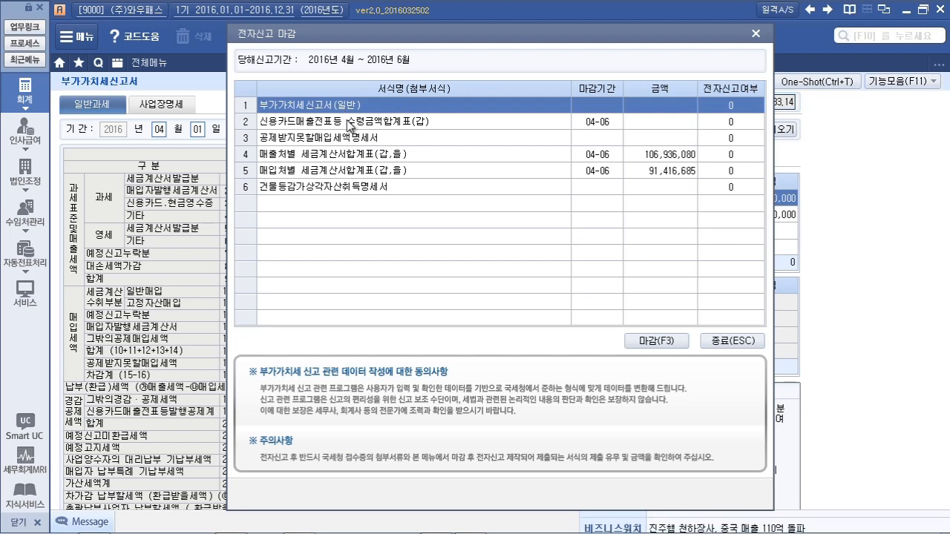
pyautogui.click(349, 123)
pyautogui.click(352, 138)
pyautogui.click(354, 155)
pyautogui.click(355, 167)
pyautogui.click(353, 190)
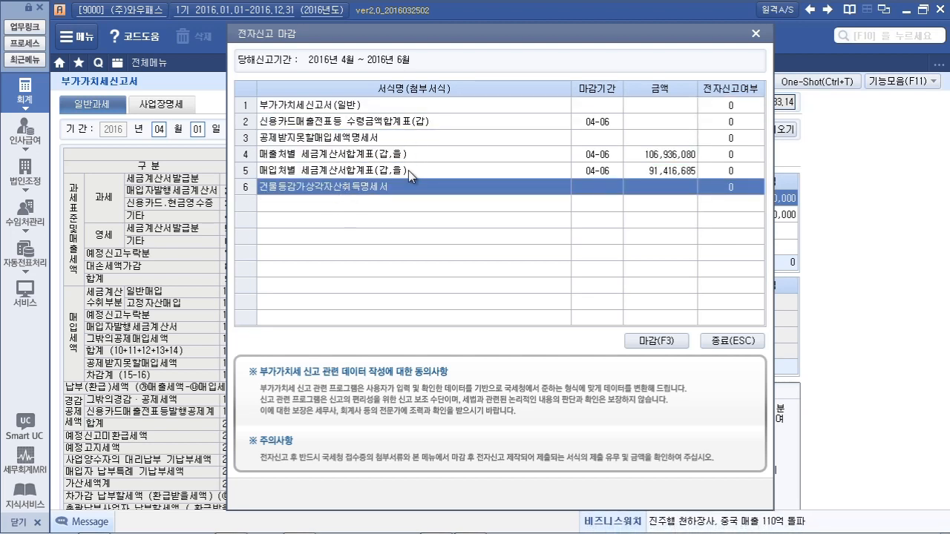
pyautogui.click(664, 344)
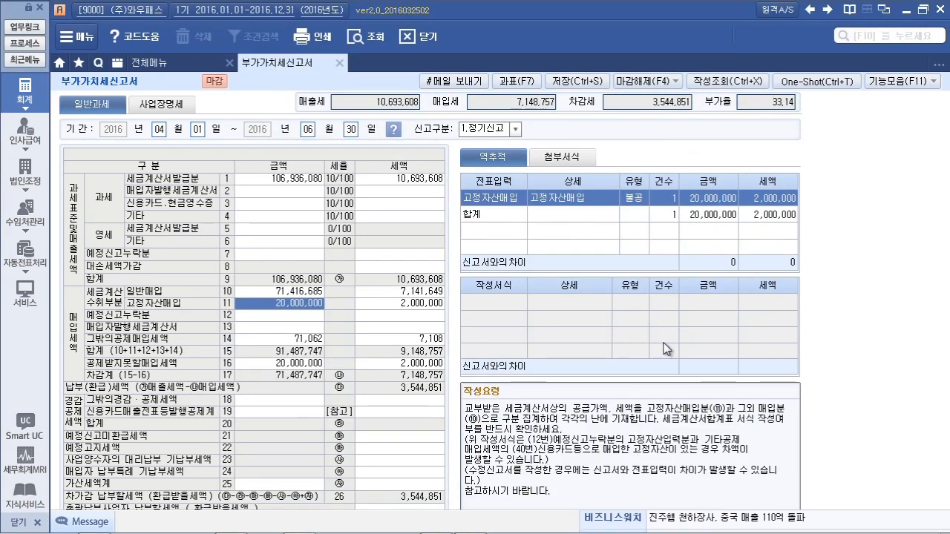
pyautogui.hotkey('ctrl', '2')
pyautogui.moveTo(198, 71); pyautogui.dragTo(253, 93)
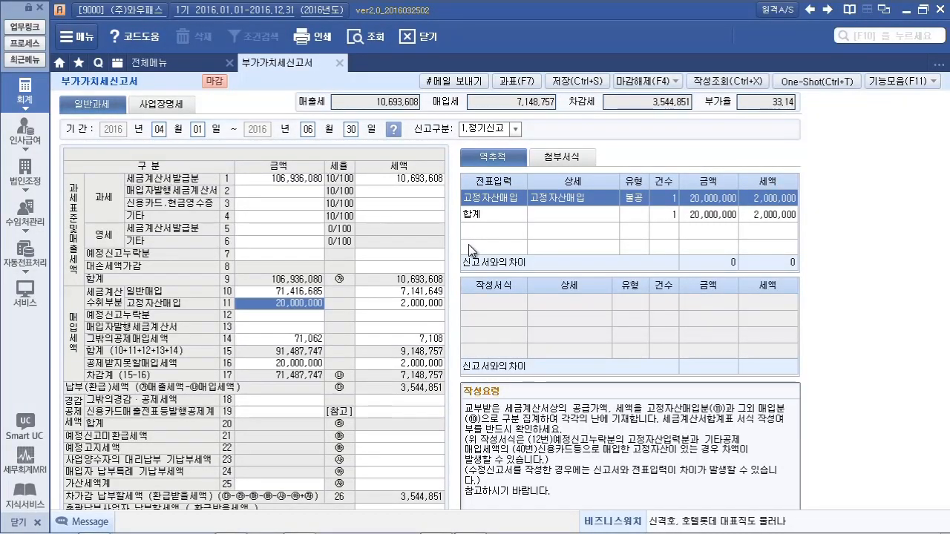
# - Exit the VAT return (부가가치세신고서), reopen it, and retrieve the regular return (정기신고) for months 04 to 06
pyautogui.click(338, 64)
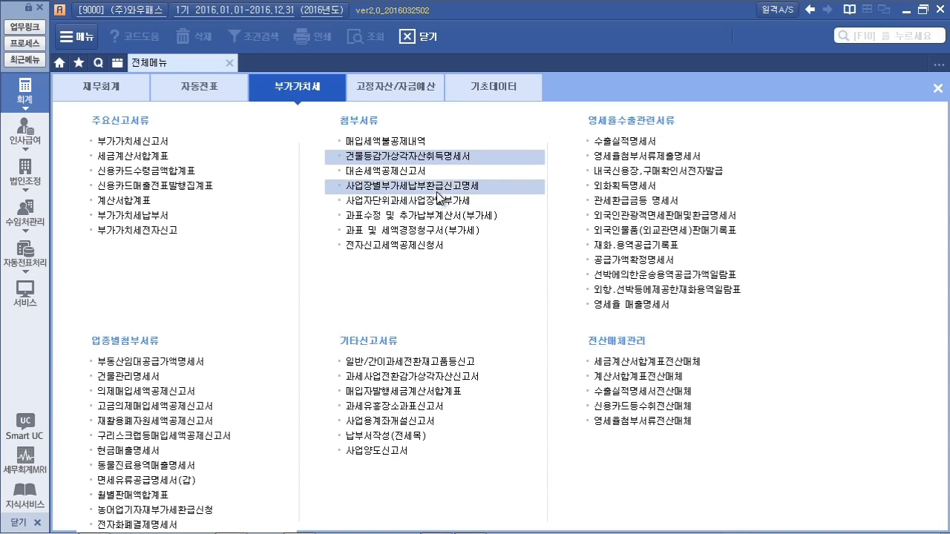
pyautogui.click(187, 89)
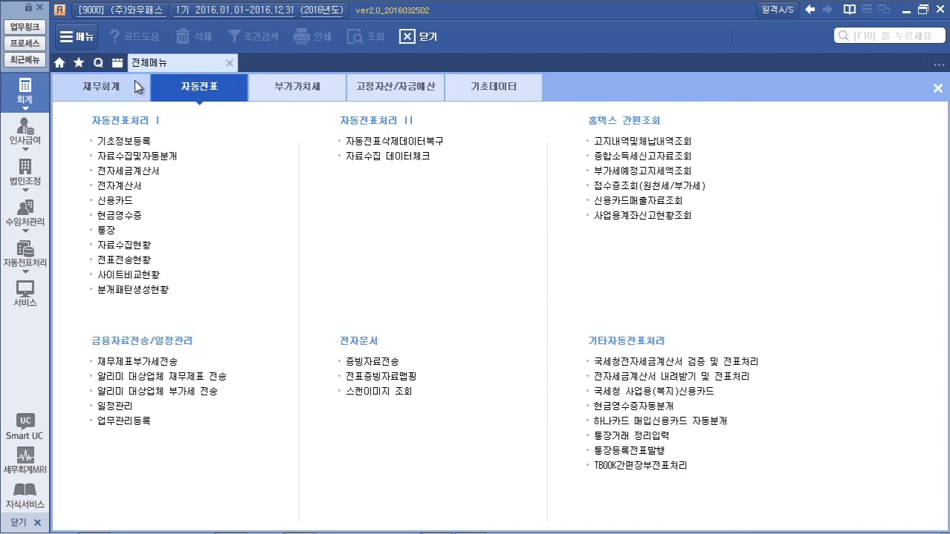
pyautogui.click(291, 85)
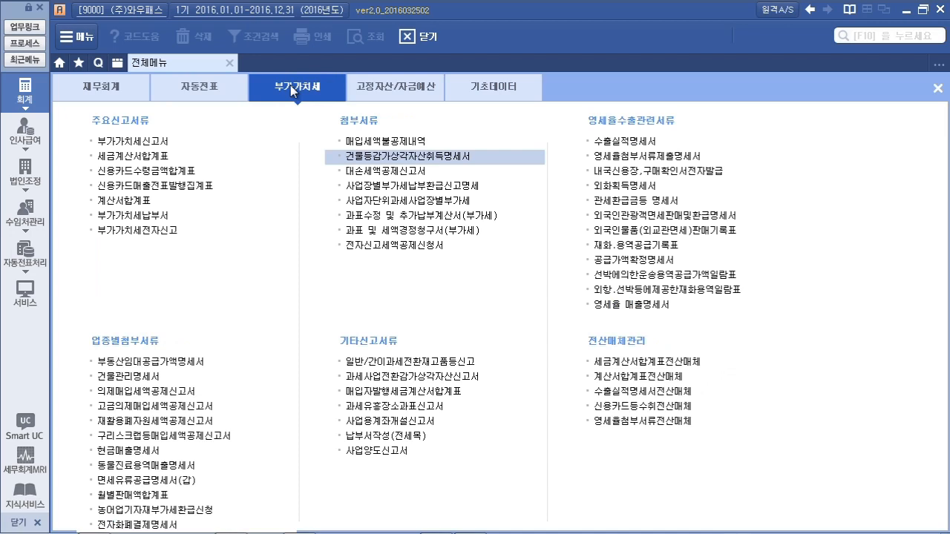
pyautogui.click(245, 139)
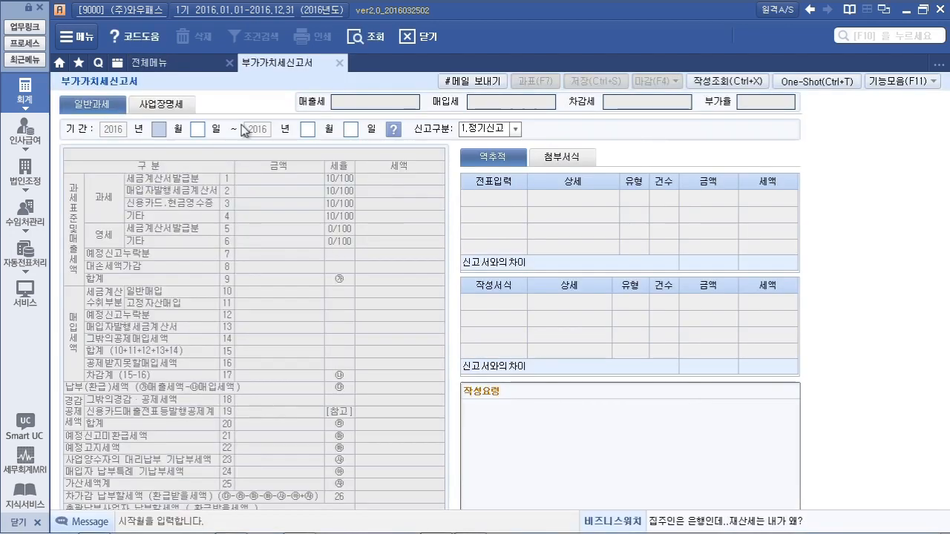
pyautogui.write('4')
pyautogui.press('Return')
pyautogui.press('Return')
pyautogui.write('6')
pyautogui.press('Return')
pyautogui.press('Return')
pyautogui.press('Return')
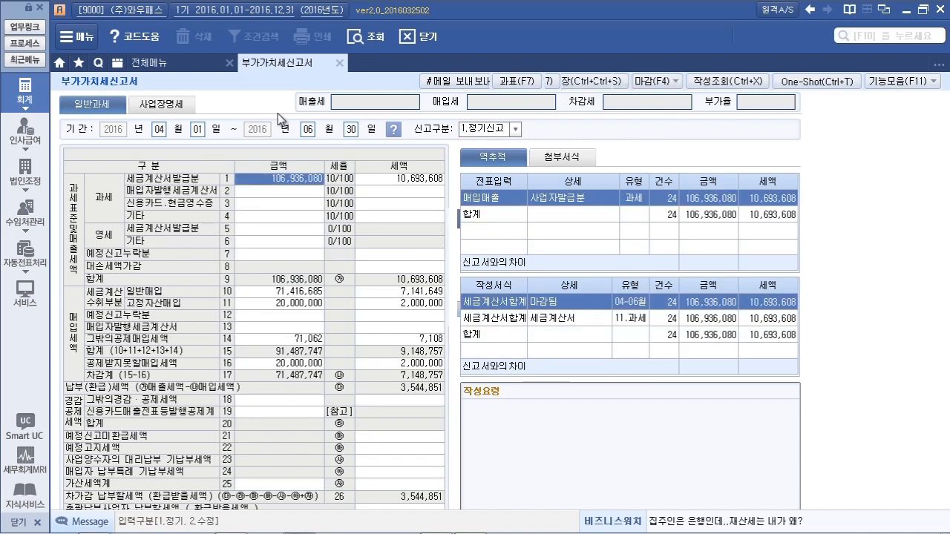